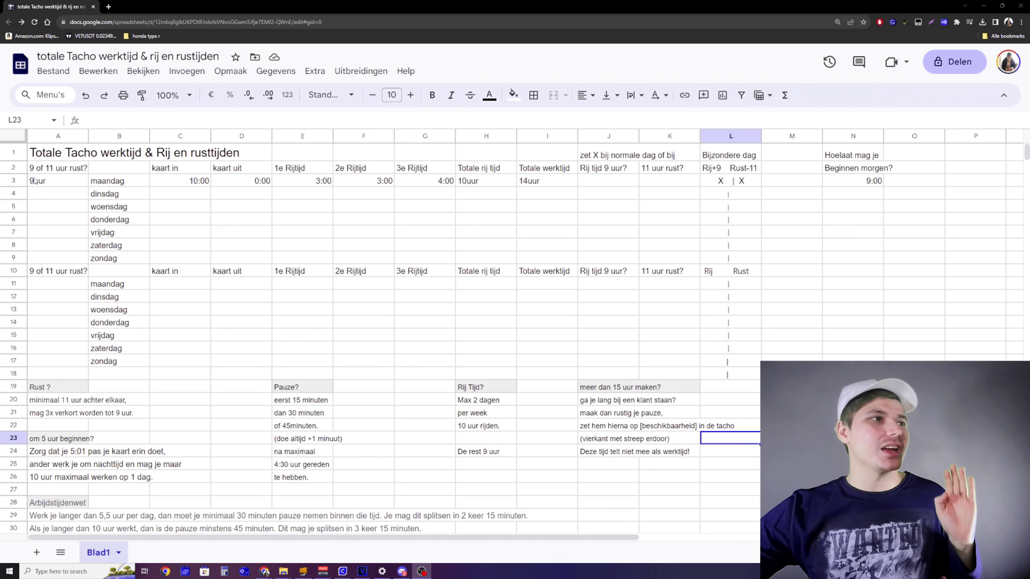
Review the sheet's layout: the first week's rows, the second week's rows and the rest, break and driving-time notes below
drag(46, 181, 877, 258)
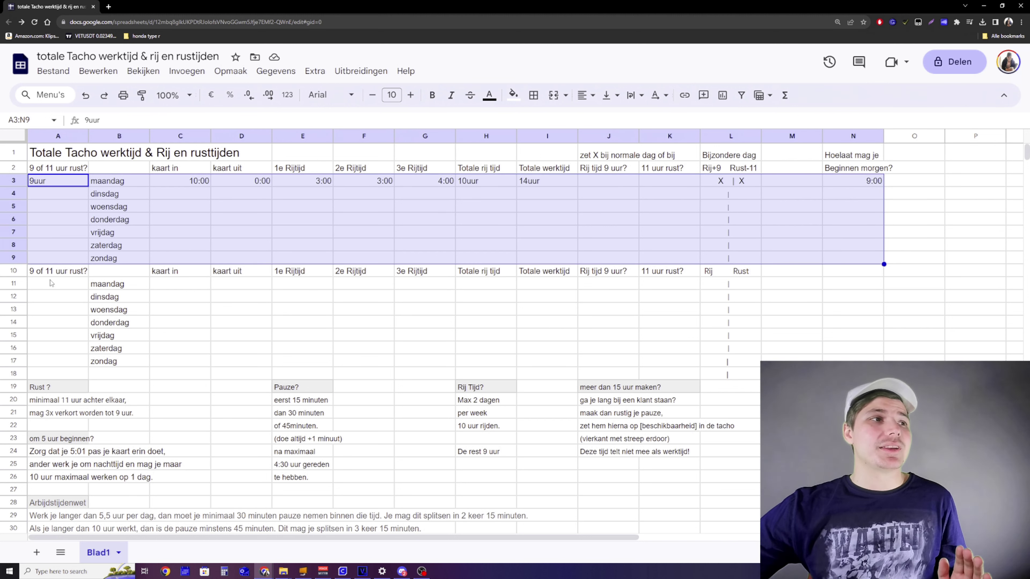
drag(57, 284, 791, 374)
drag(55, 387, 747, 502)
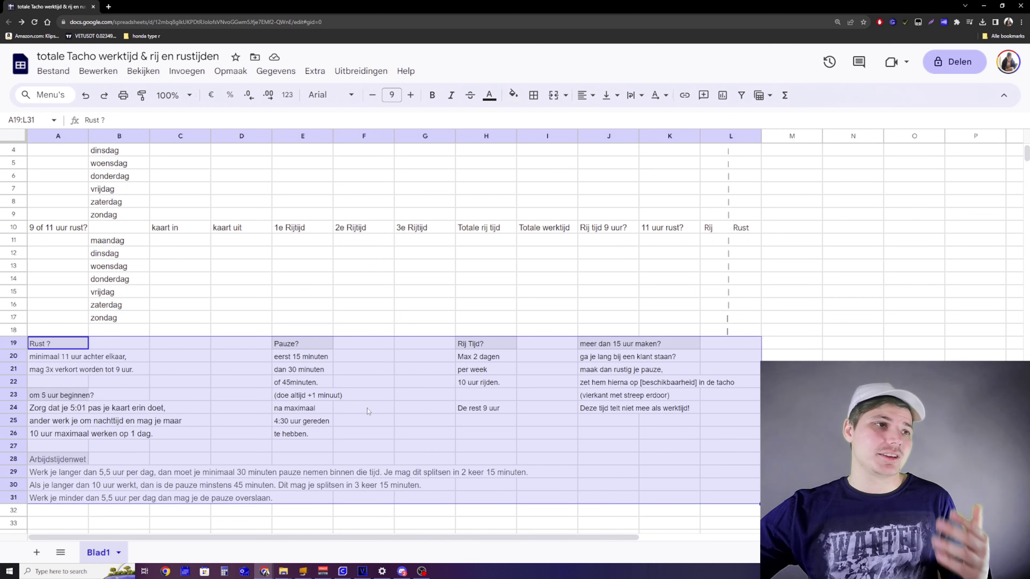
click(51, 332)
scroll(95, 353, up, 2)
Examine Monday's entries in row 3, from rest hours and card in/out times through the three driving periods to total work time
click(68, 186)
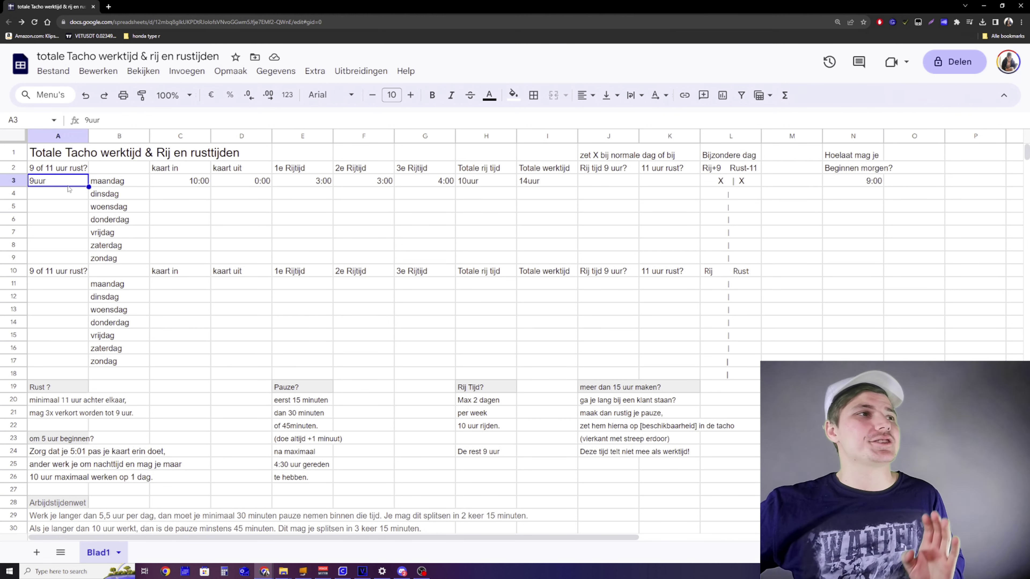
click(112, 184)
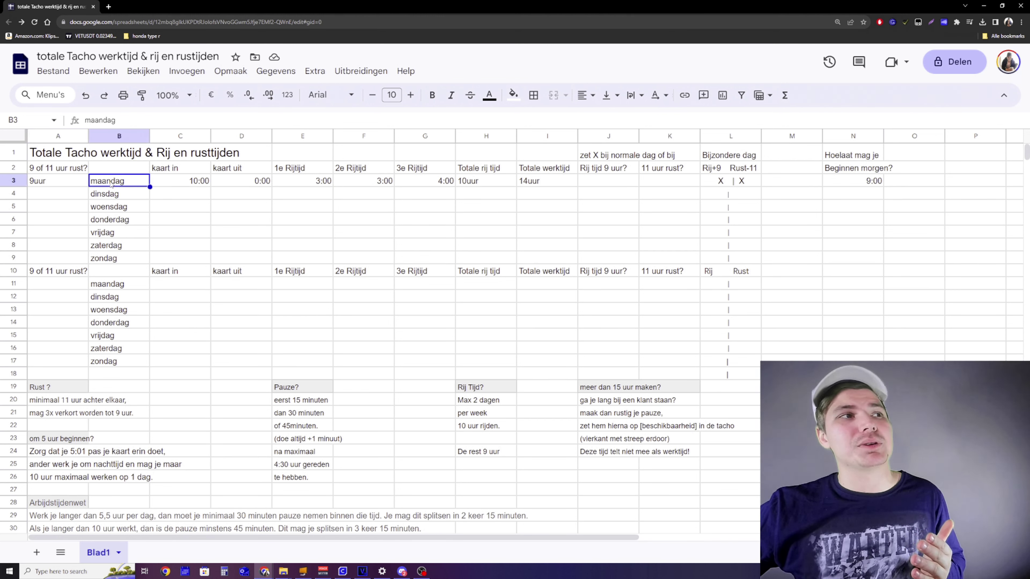
click(56, 184)
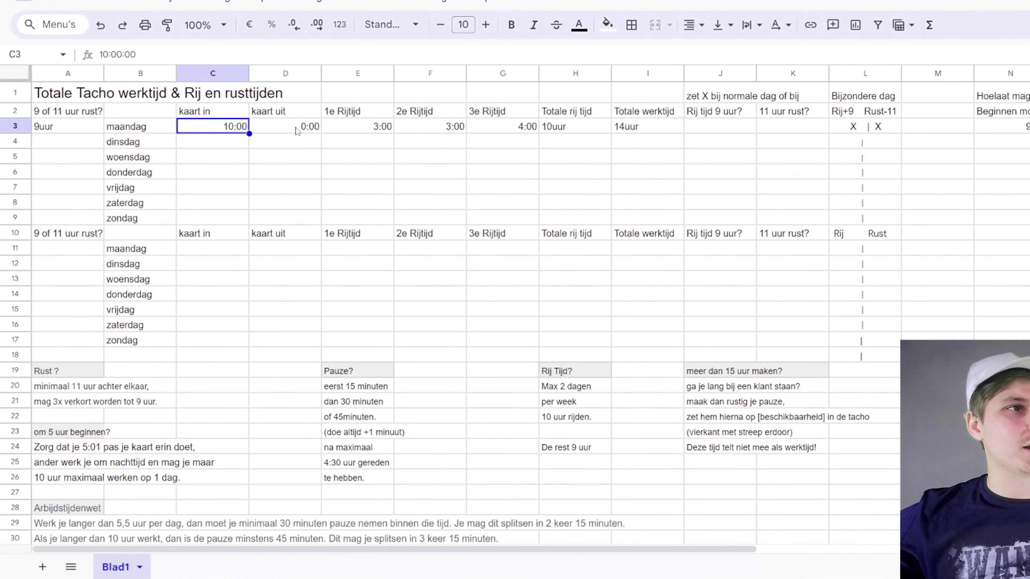
click(366, 136)
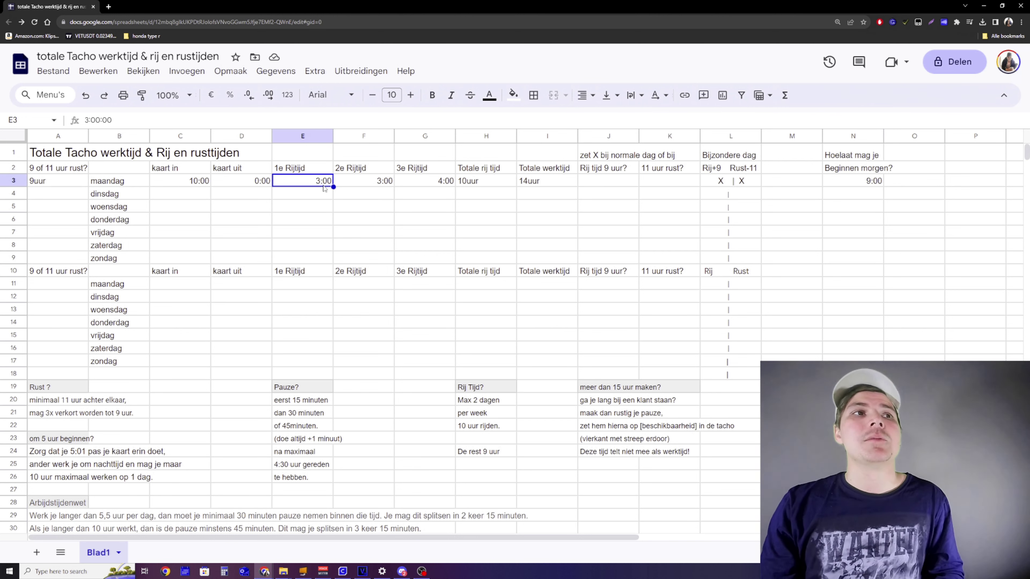
click(360, 183)
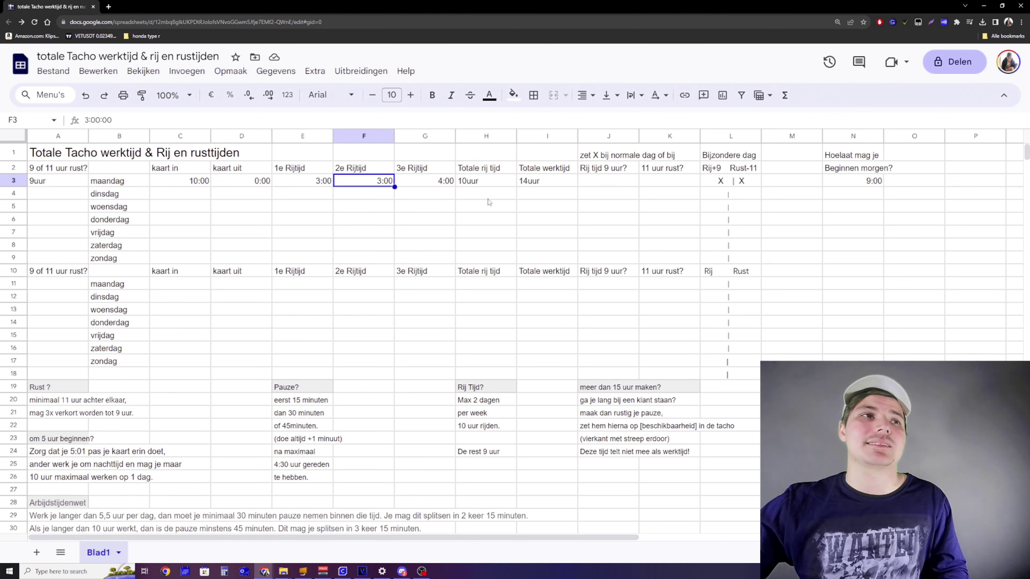
click(423, 182)
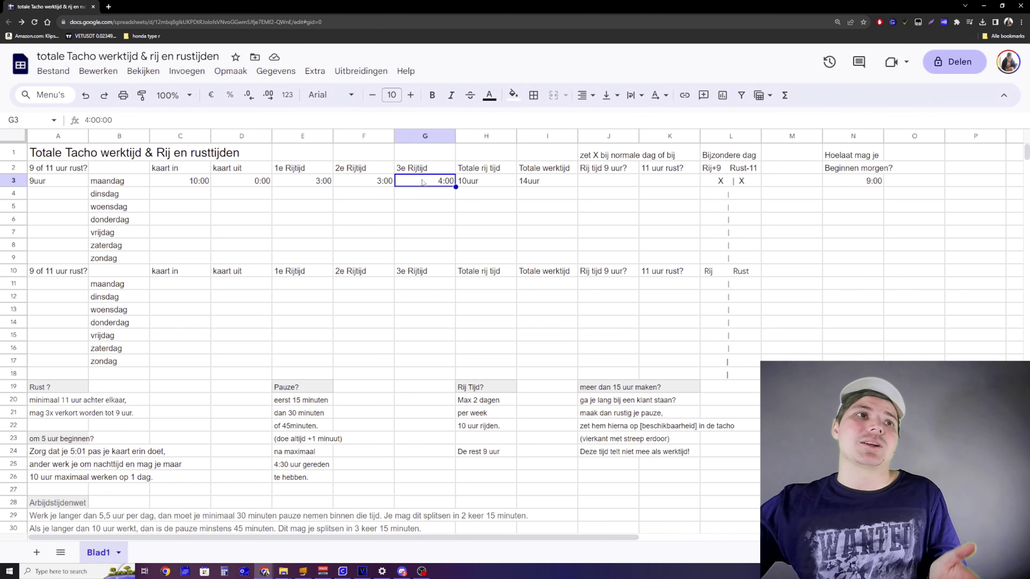
click(478, 180)
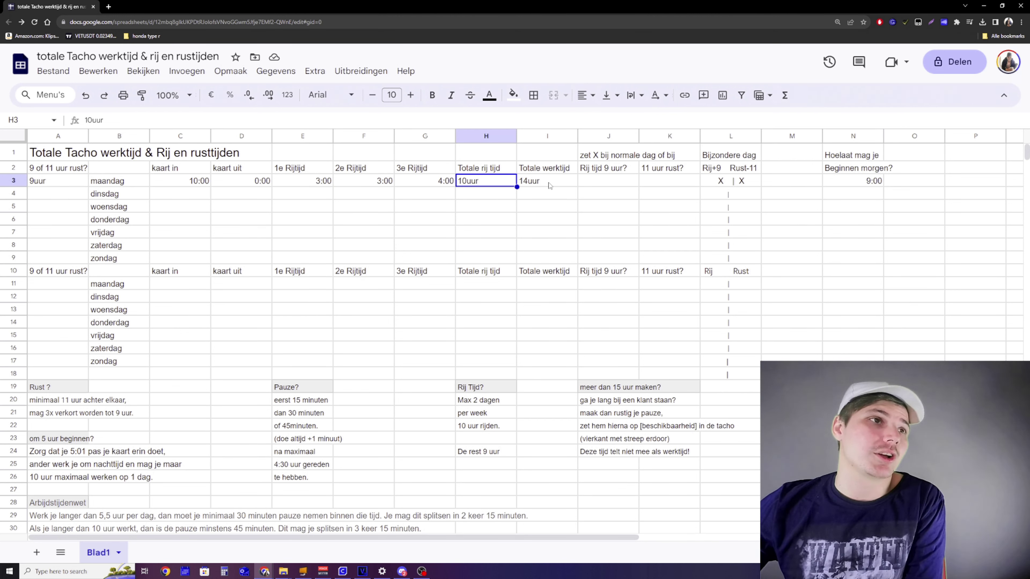
click(233, 182)
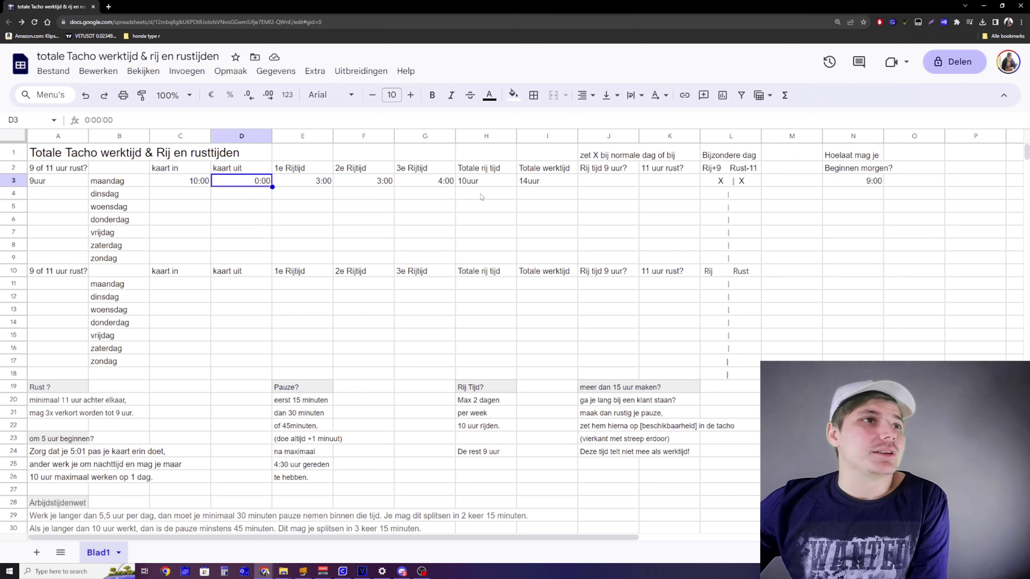
click(532, 183)
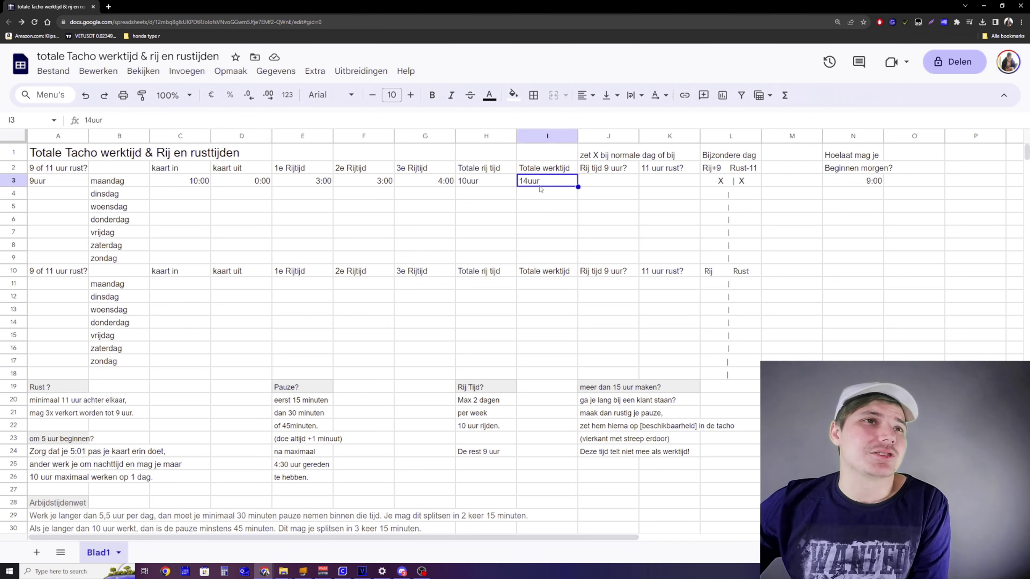
Examine the normal-day X columns for 9-hour driving and 11-hour rest against Monday's total driving time and rest hours
click(594, 158)
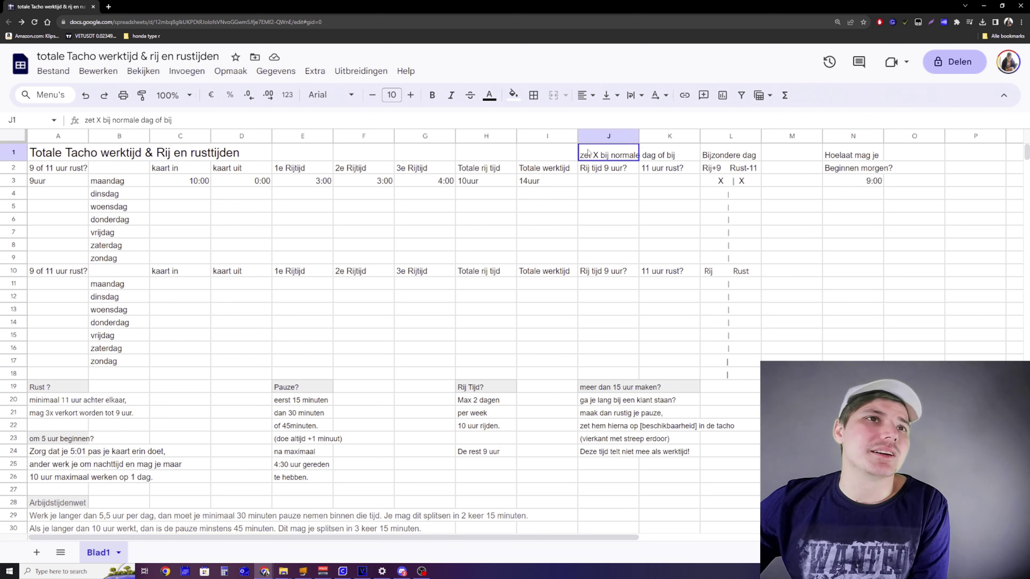
drag(588, 151, 684, 159)
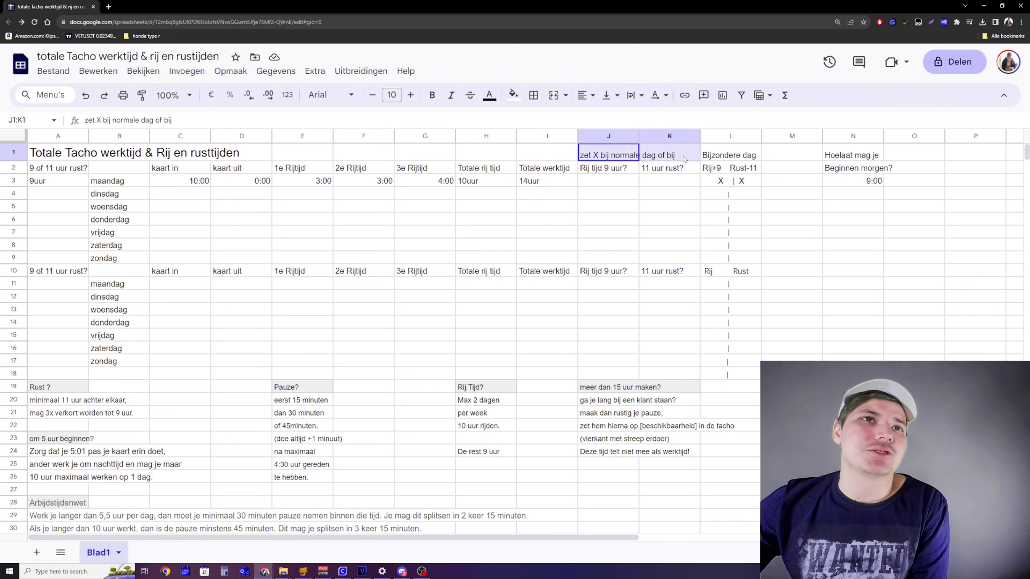
drag(683, 158, 617, 159)
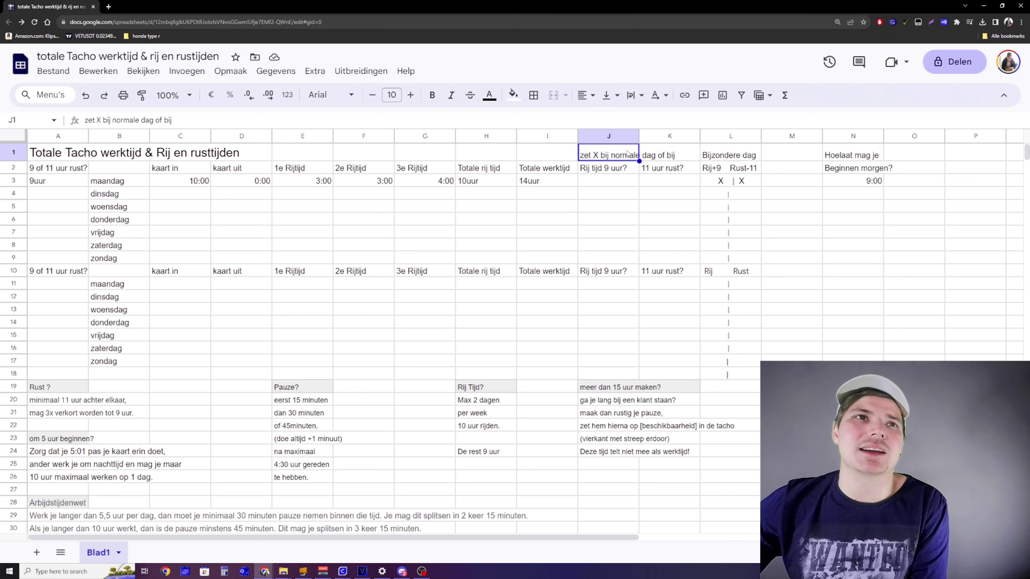
click(609, 181)
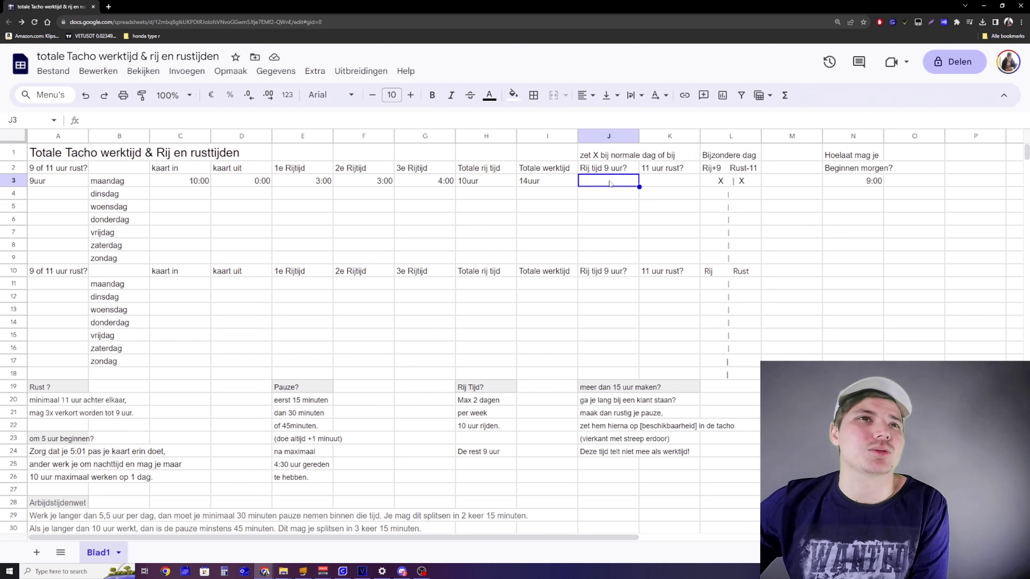
click(479, 183)
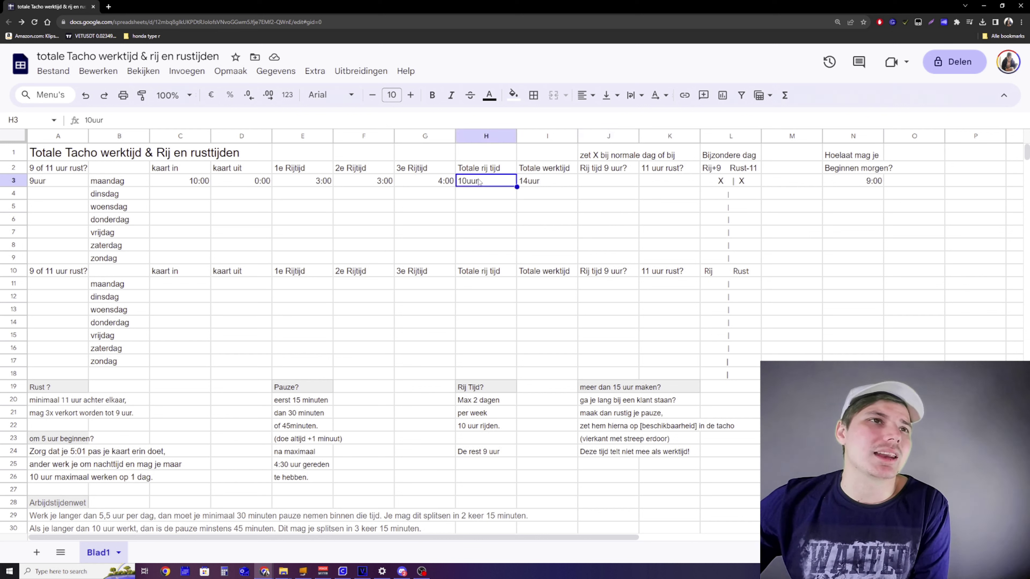
click(587, 182)
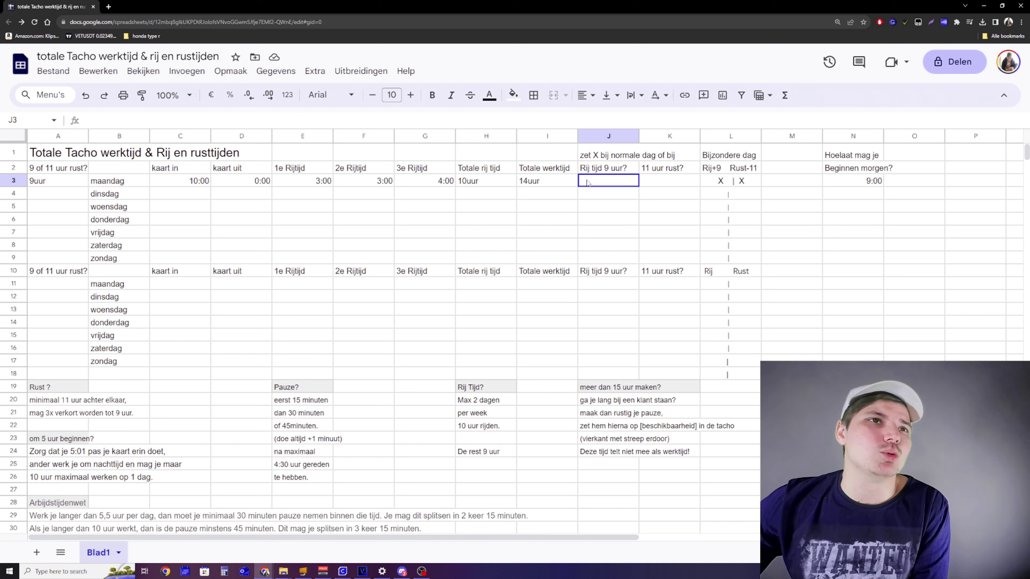
click(659, 181)
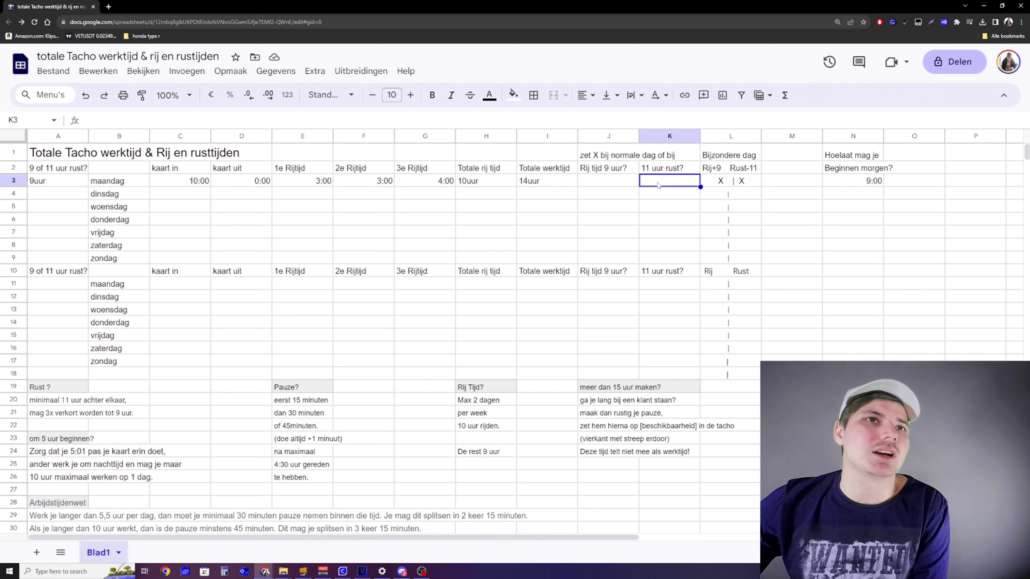
click(63, 183)
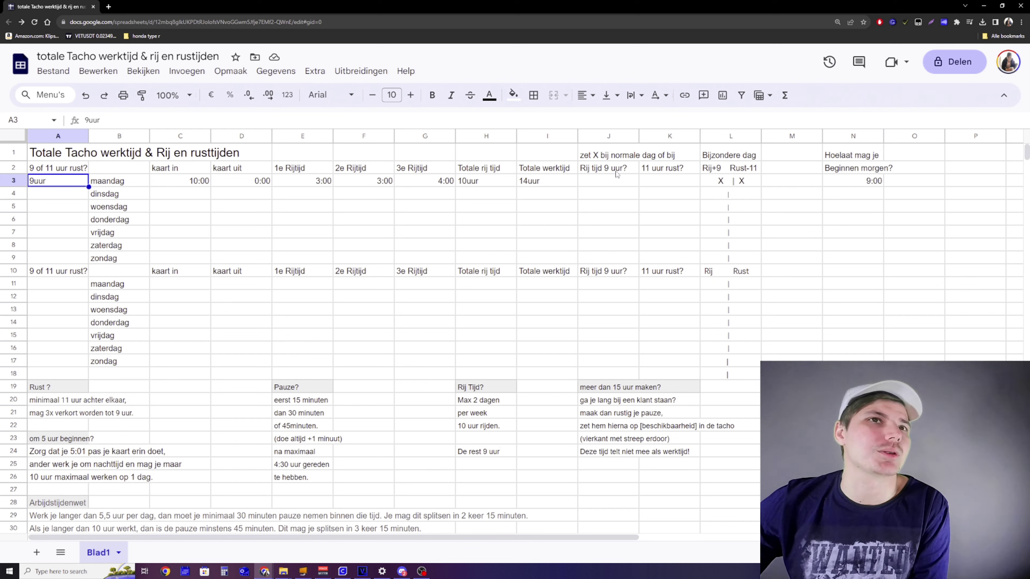
Examine the "Bijzondere dag" column's Rij+9 and Rust-11 marks and compare them with the "Rij Tijd?" note
drag(721, 153, 721, 183)
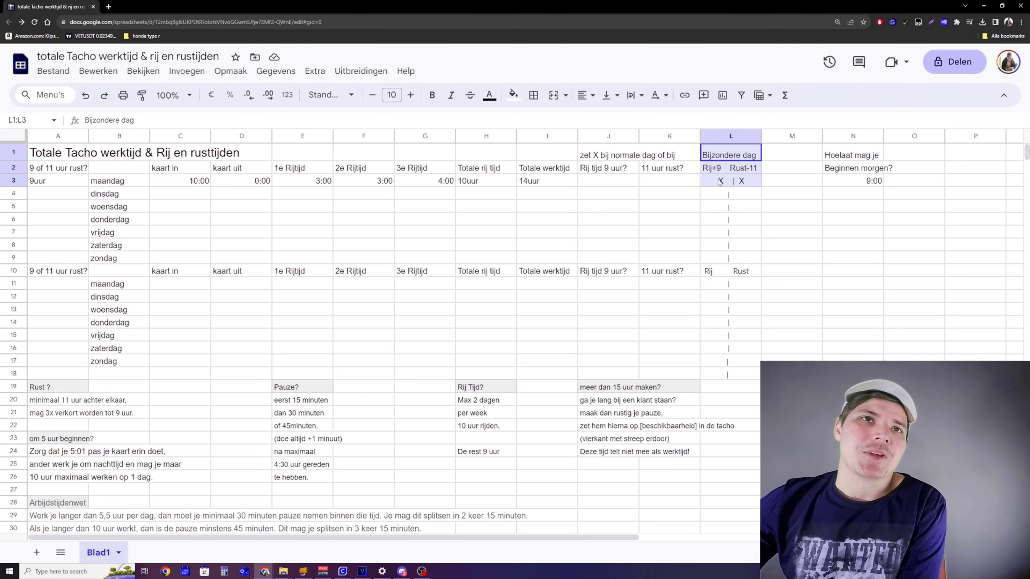
drag(719, 183, 720, 175)
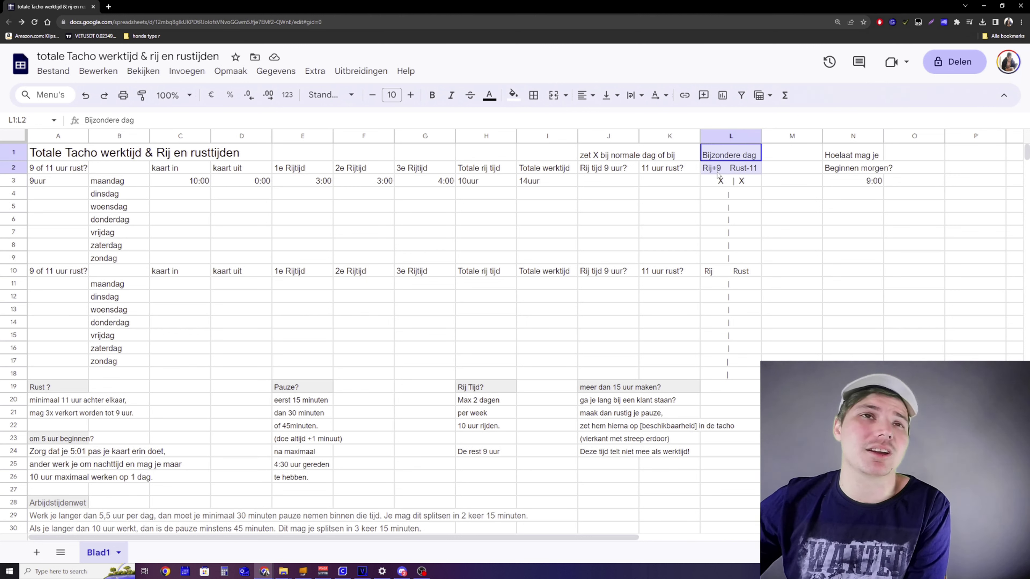
drag(717, 175, 741, 188)
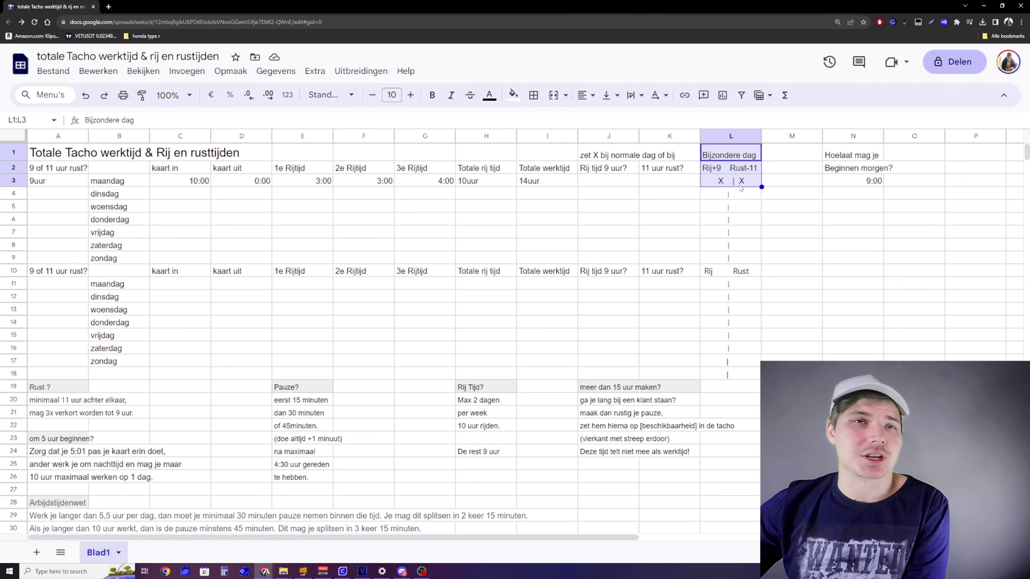
click(694, 185)
click(713, 184)
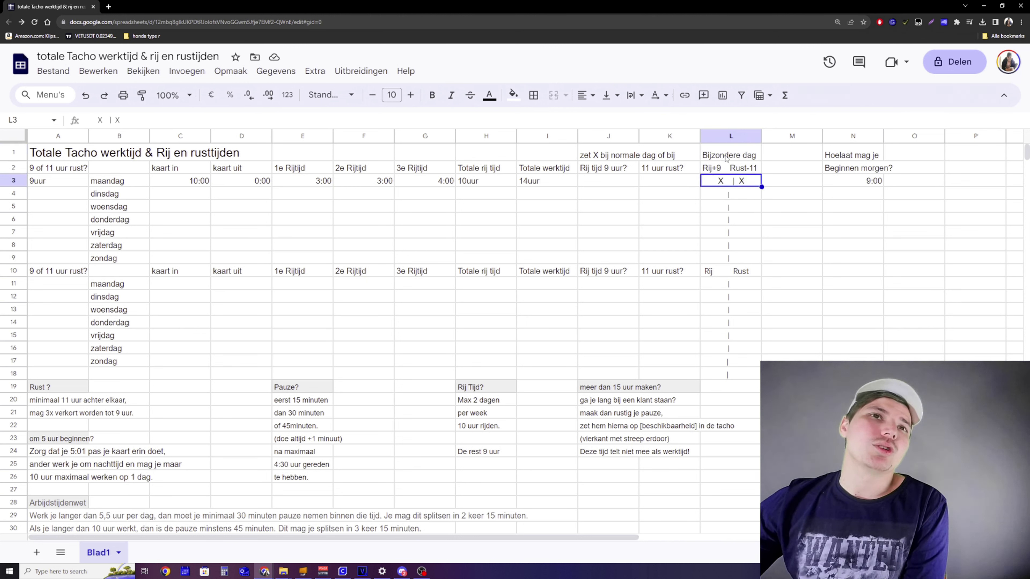
mouse_move(722, 158)
mouse_down()
mouse_move(727, 258)
mouse_move(737, 190)
mouse_move(725, 166)
mouse_move(717, 172)
mouse_up()
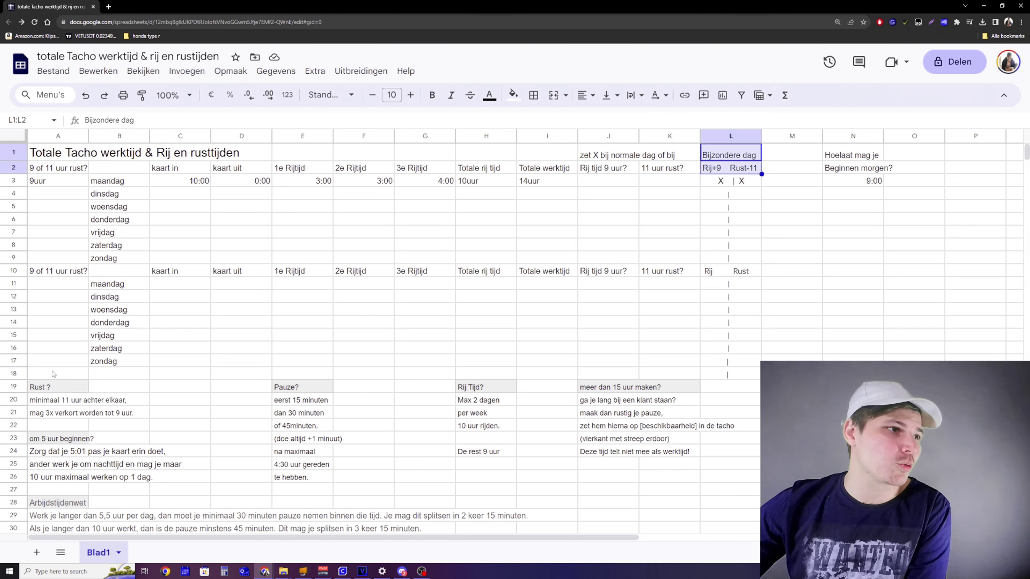
drag(461, 388, 503, 388)
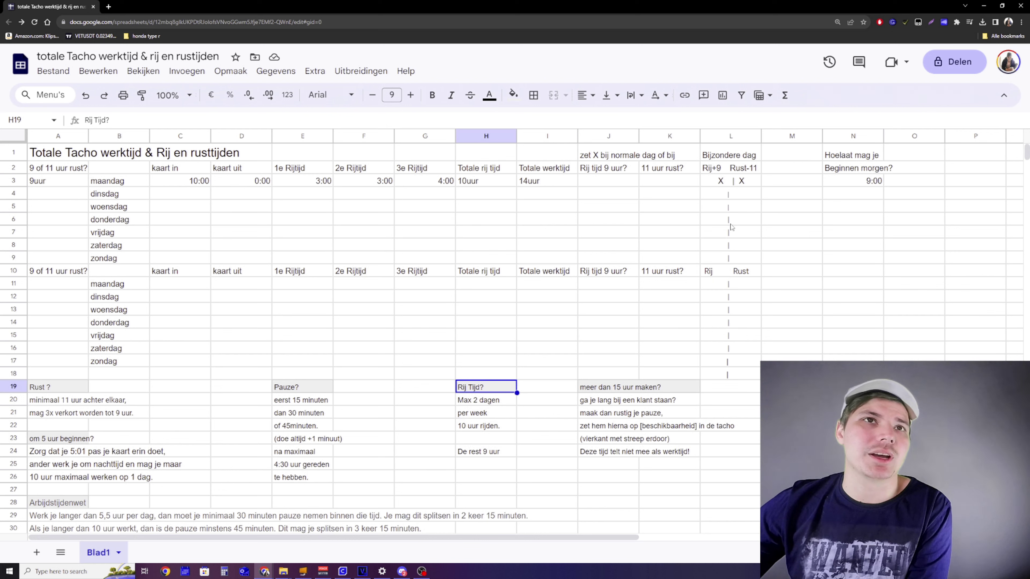
click(713, 181)
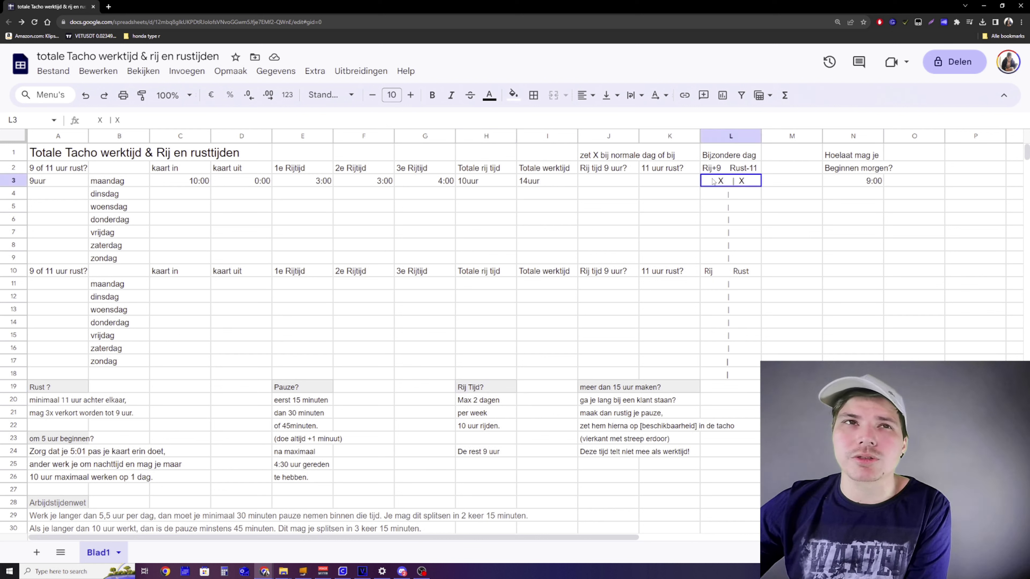
drag(712, 182, 714, 195)
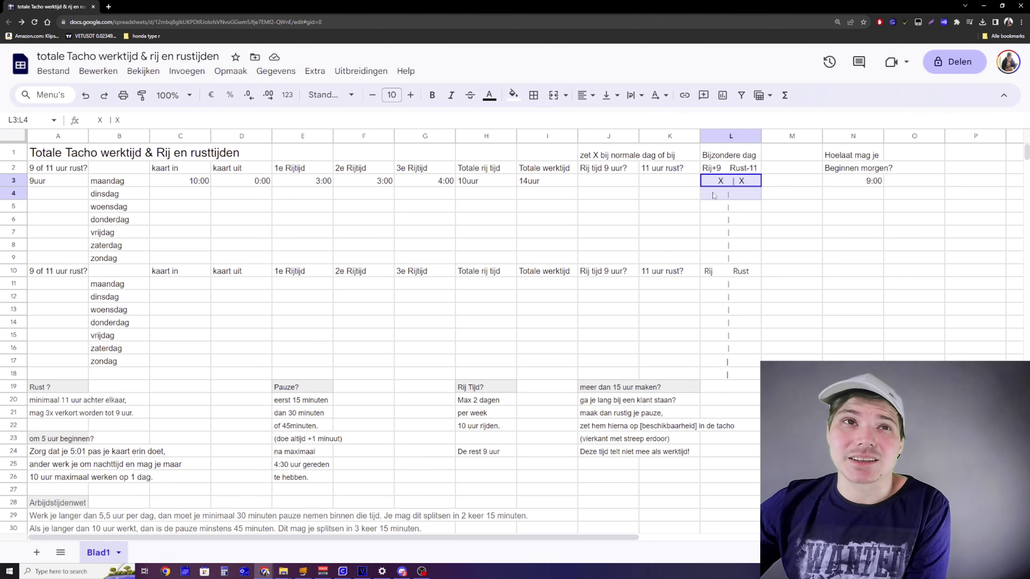
drag(713, 195, 718, 210)
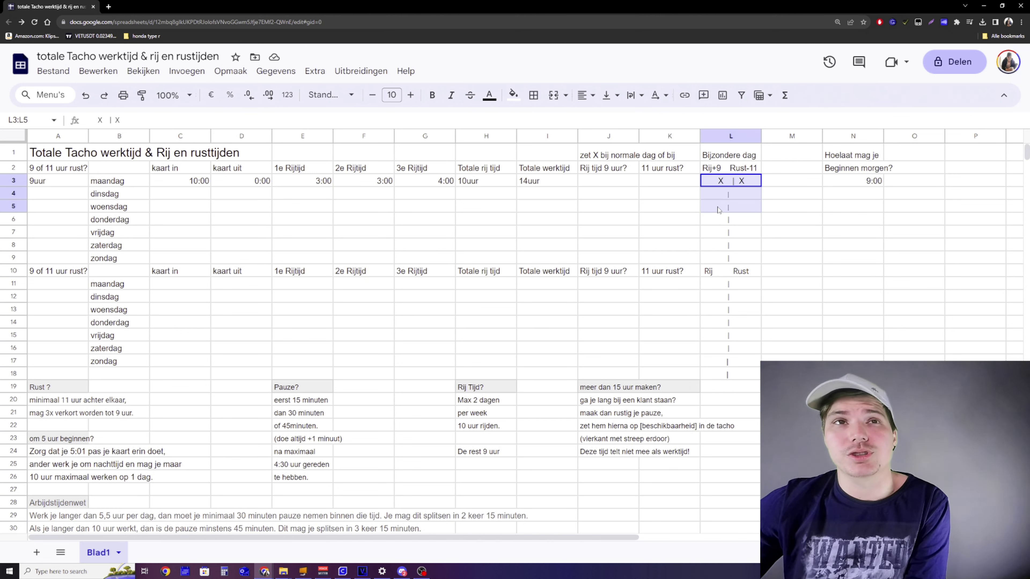
drag(717, 210, 722, 182)
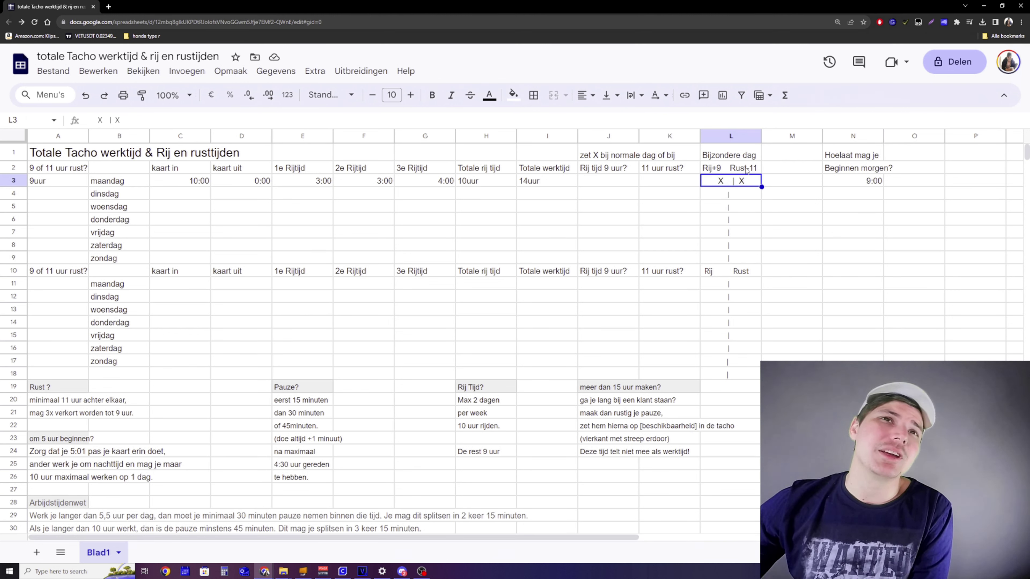
Read the "Rust ?" note in A19:B21 and compare it with the Rust-11 marks in the "Bijzondere dag" column
click(40, 390)
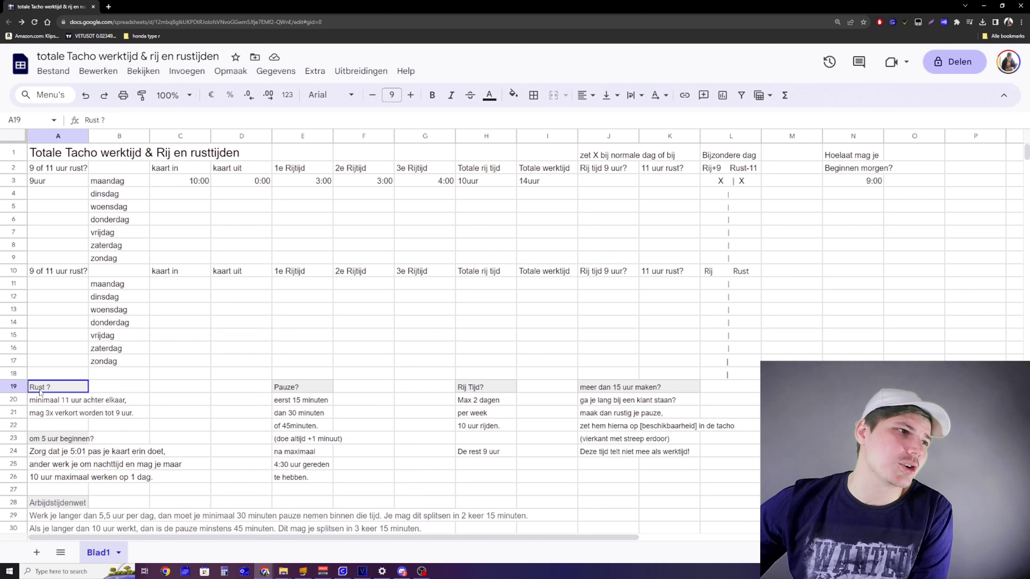
drag(41, 389, 78, 404)
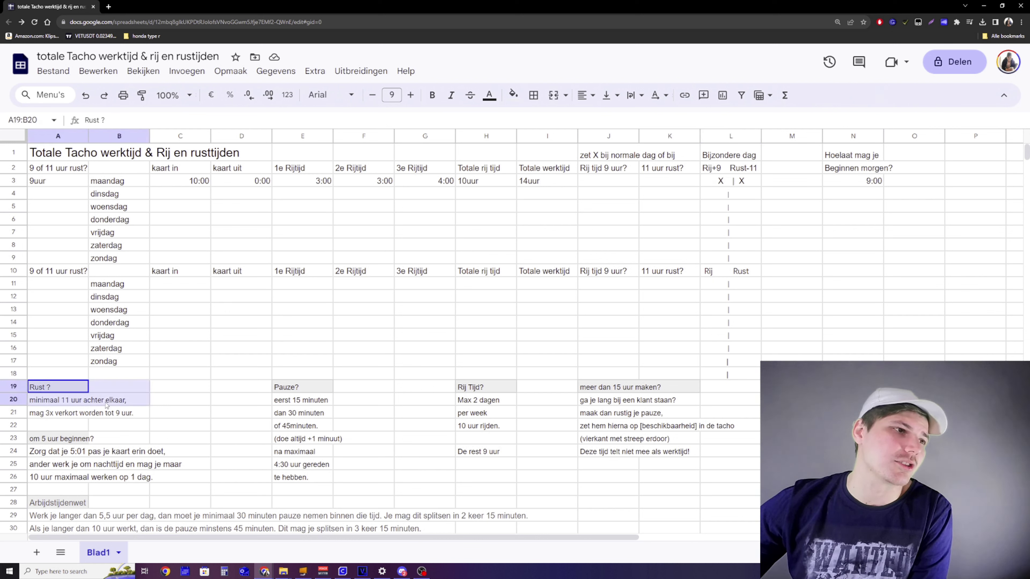
drag(106, 406, 92, 416)
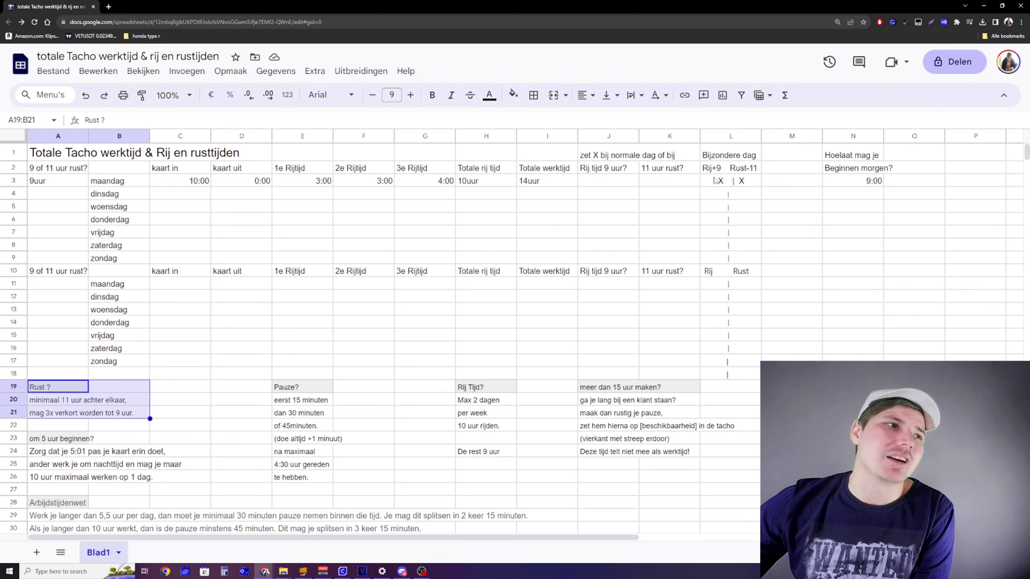
click(724, 181)
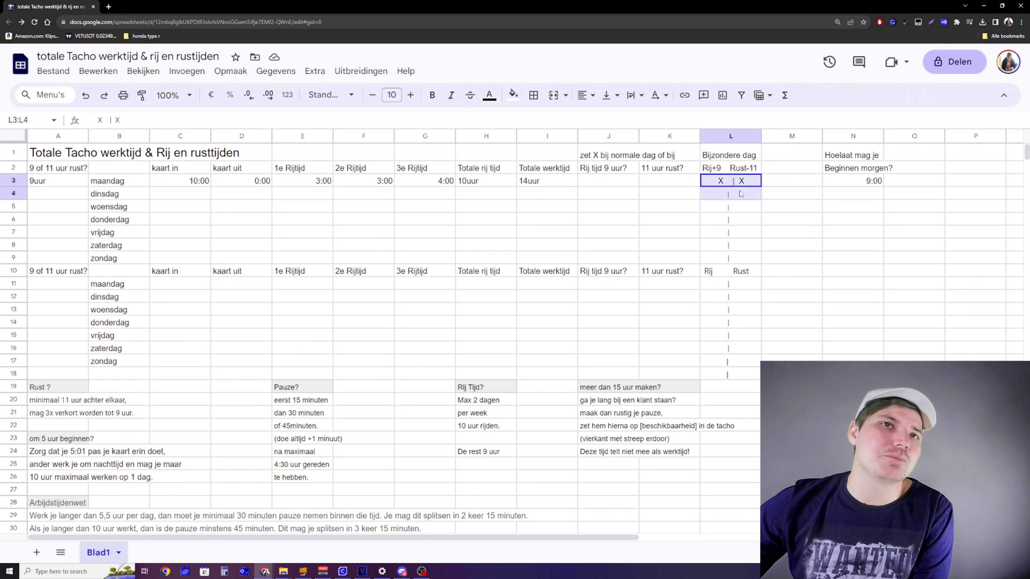
drag(742, 181, 744, 202)
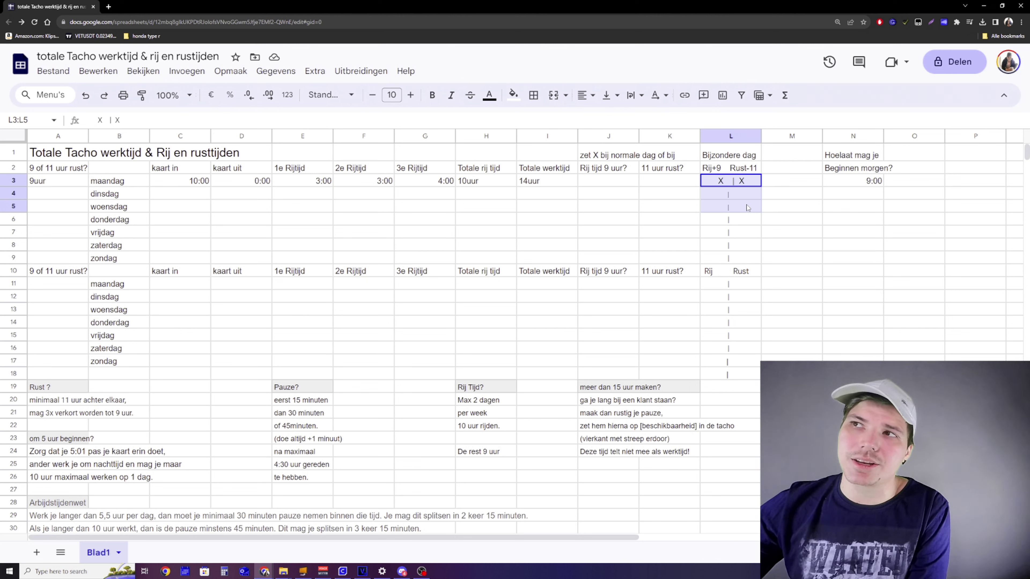
click(749, 182)
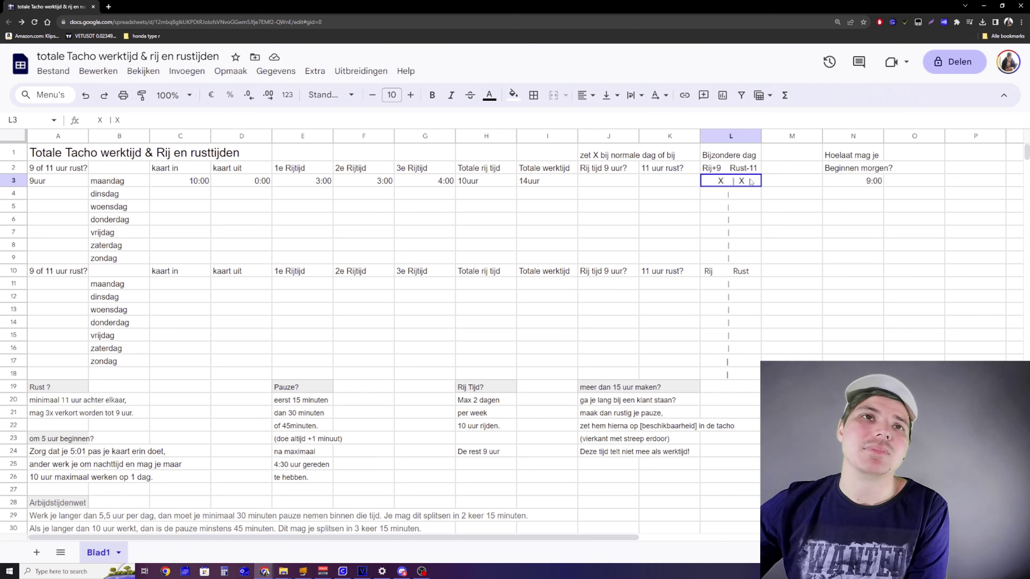
Examine Monday's Rij+9 and Rust-11 marks in cell L3 of the "Bijzondere dag" column
click(769, 186)
click(750, 181)
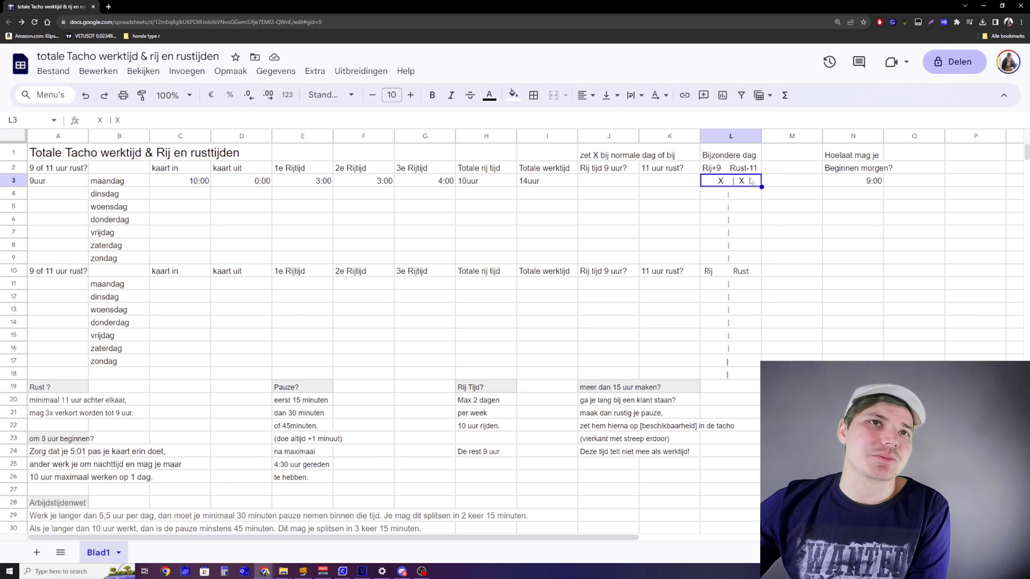
drag(724, 182, 719, 245)
click(720, 184)
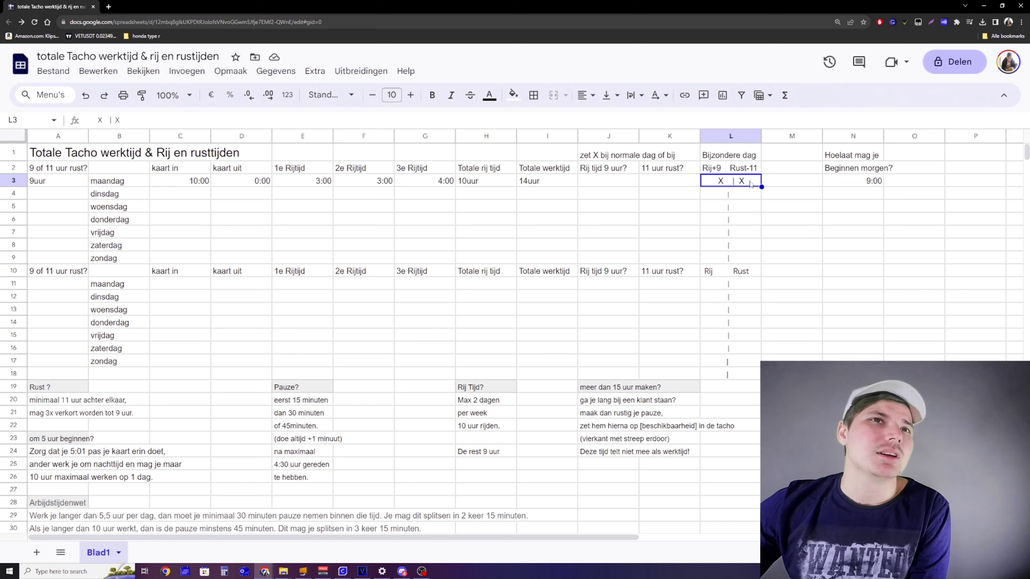
Trace Monday's total work time, card-out time and rest hours to tomorrow's permitted start time in N3
click(555, 183)
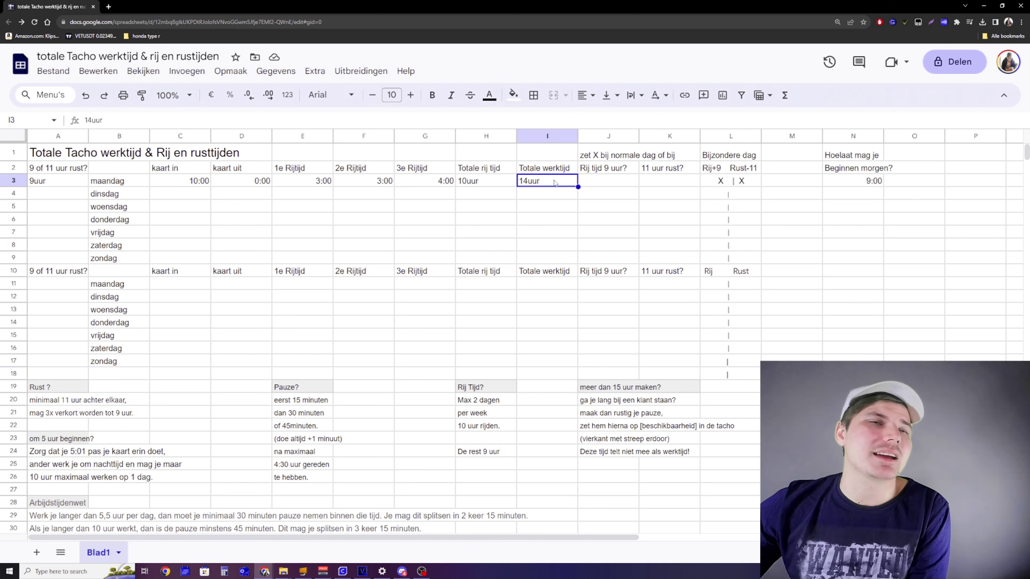
click(237, 183)
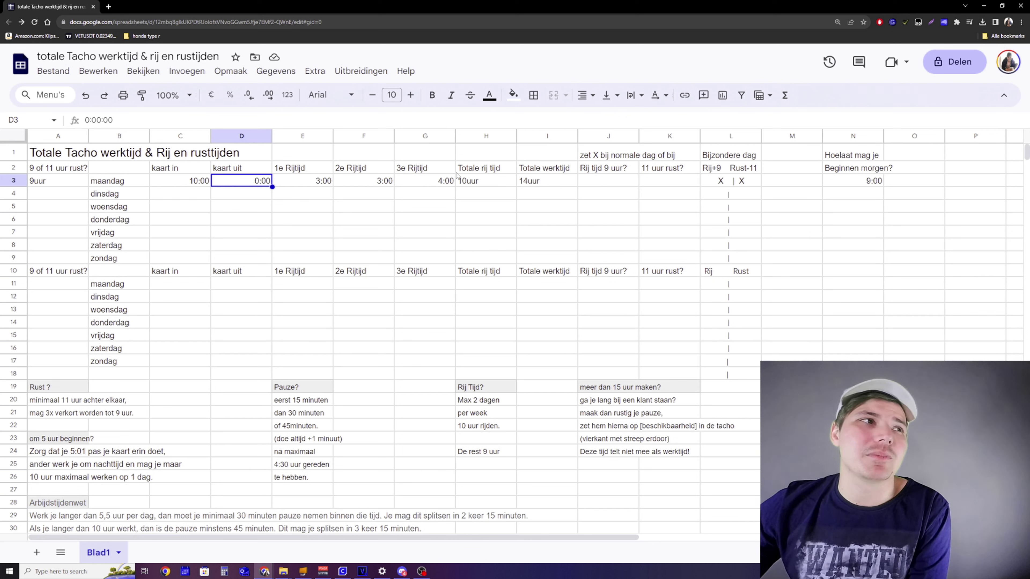
click(52, 180)
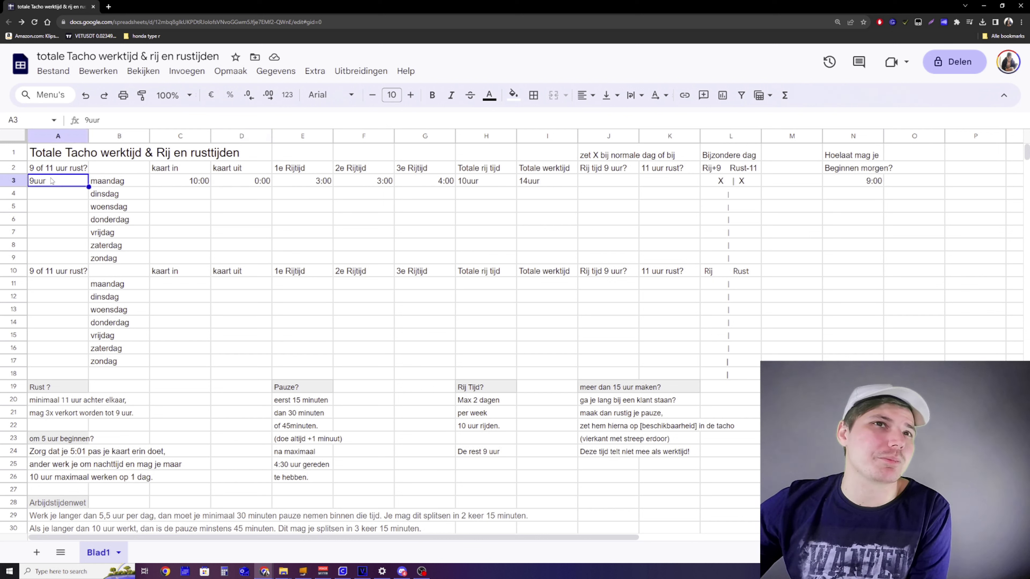
click(56, 198)
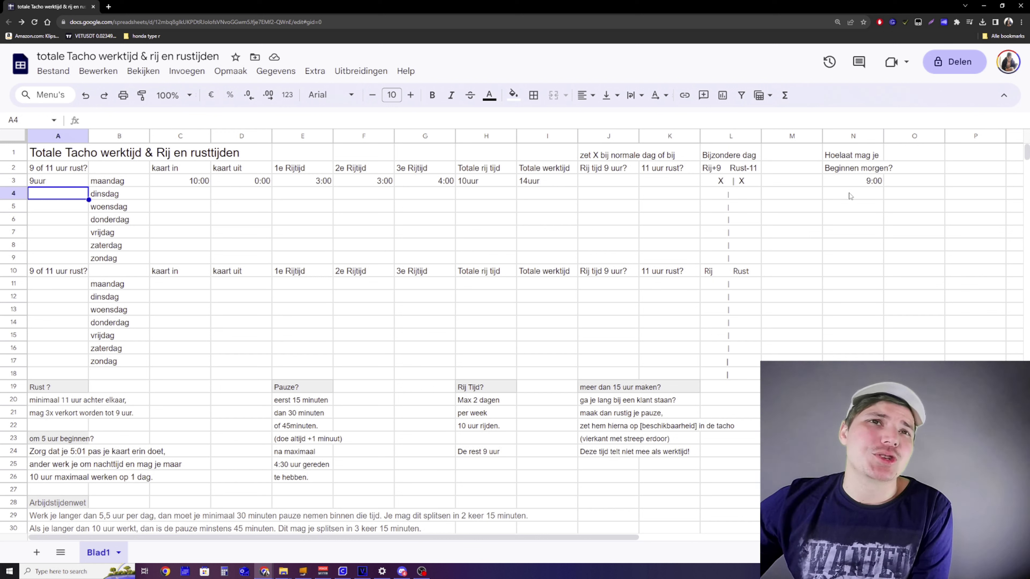
click(860, 184)
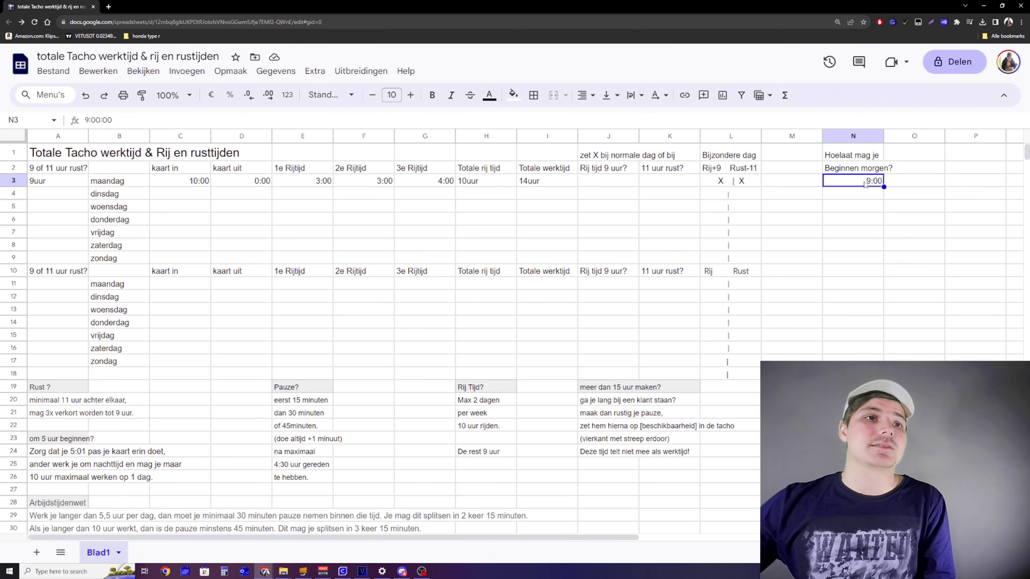
Read the "Pauze?" note in E19:E26, covering the break lengths and the maximum driving time before a break
scroll(600, 260, down, 2)
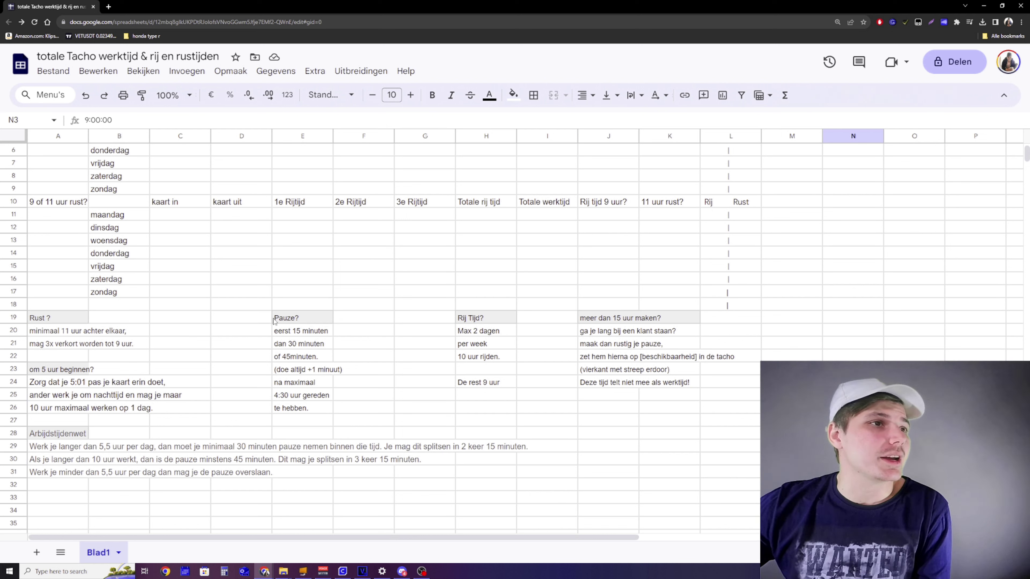
drag(274, 321, 323, 373)
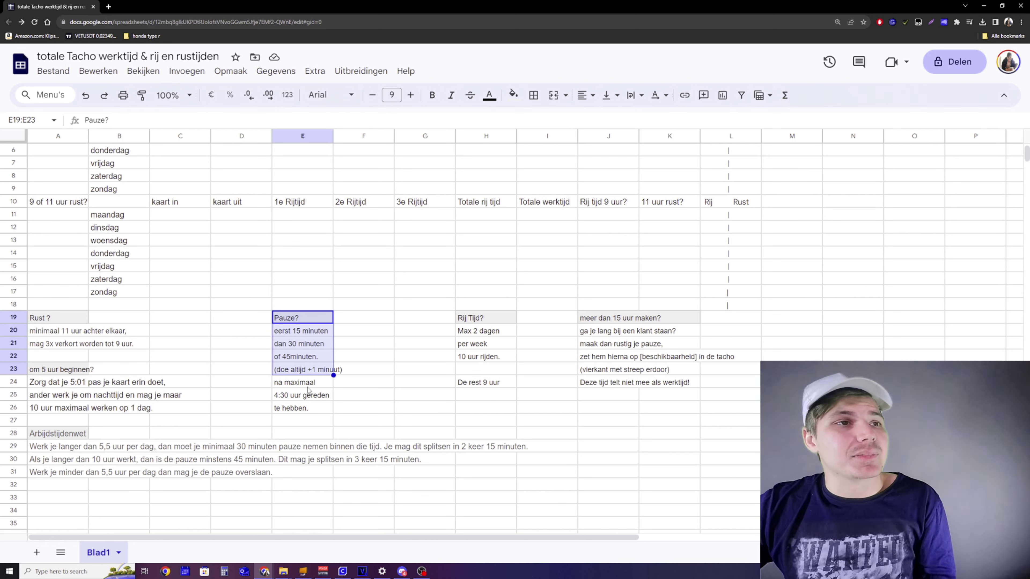
drag(308, 383, 315, 407)
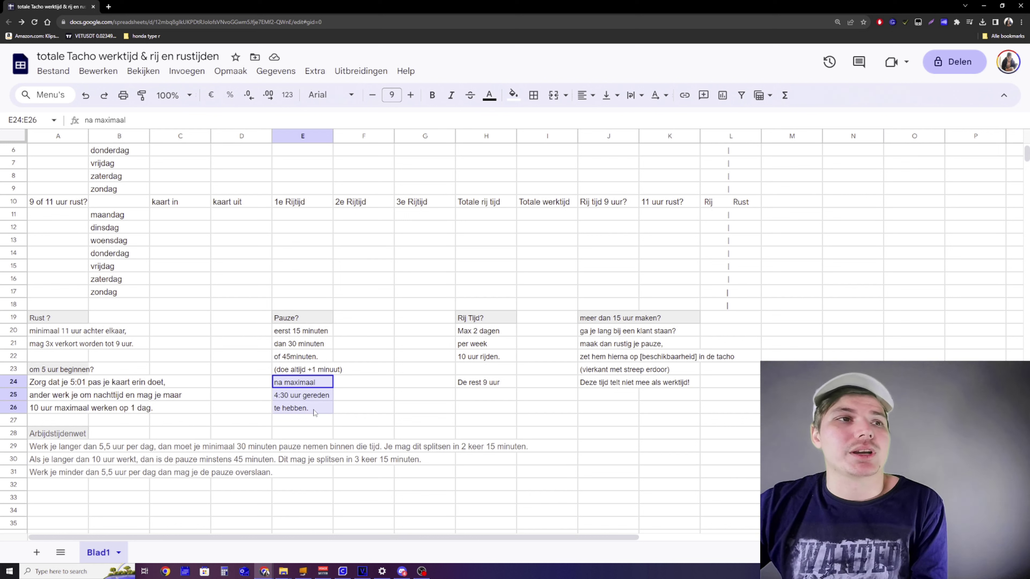
click(341, 397)
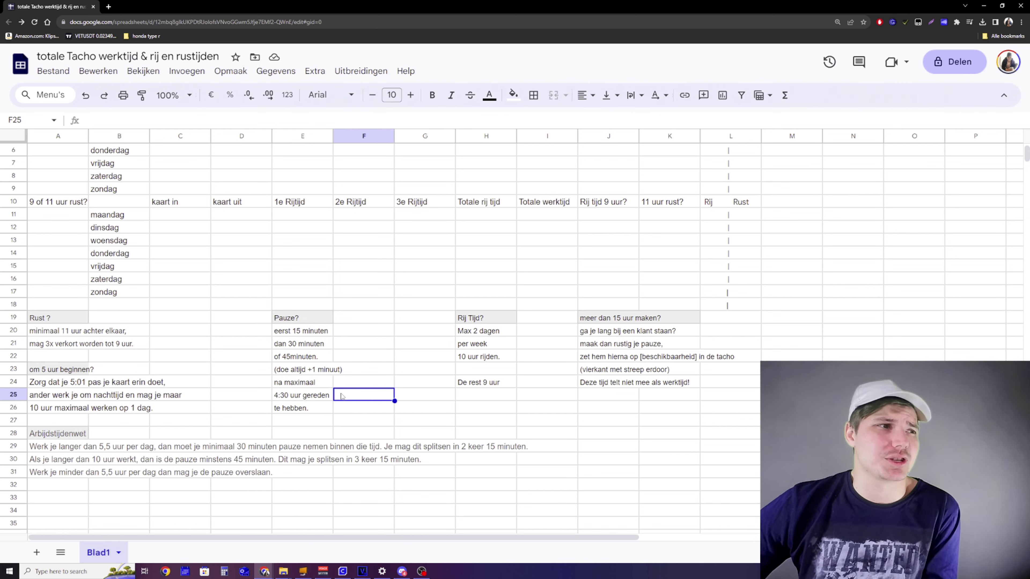
Read the "om 5 uur beginnen?" note in A23:B26 and the "meer dan 15 uur maken?" note in J19:L24
click(81, 373)
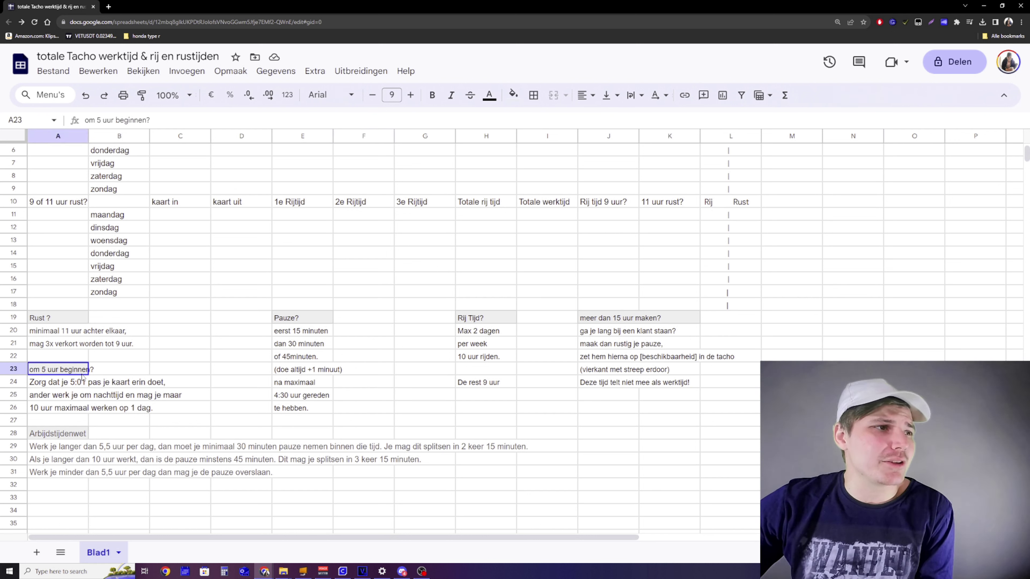
drag(82, 375, 146, 413)
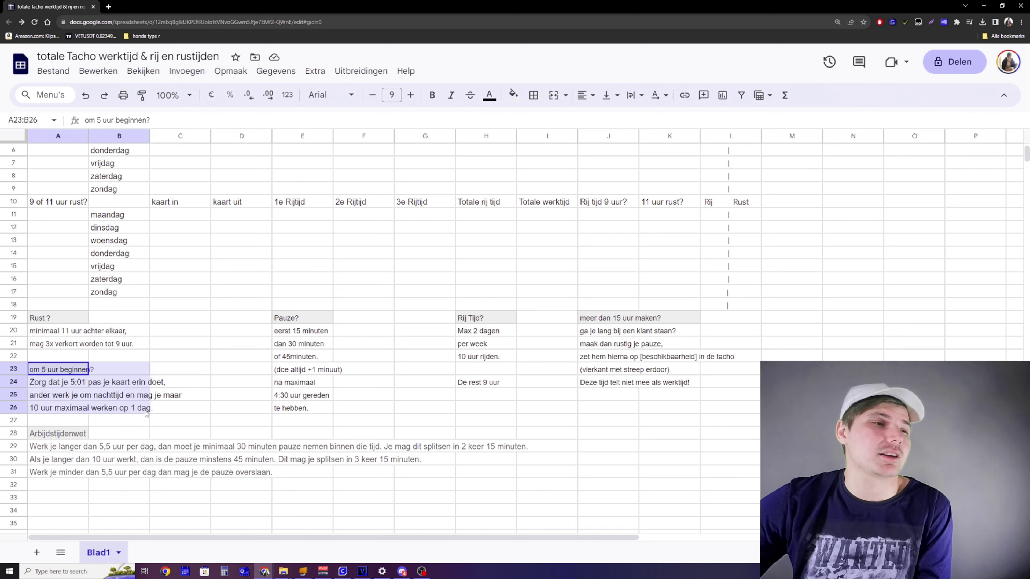
click(209, 370)
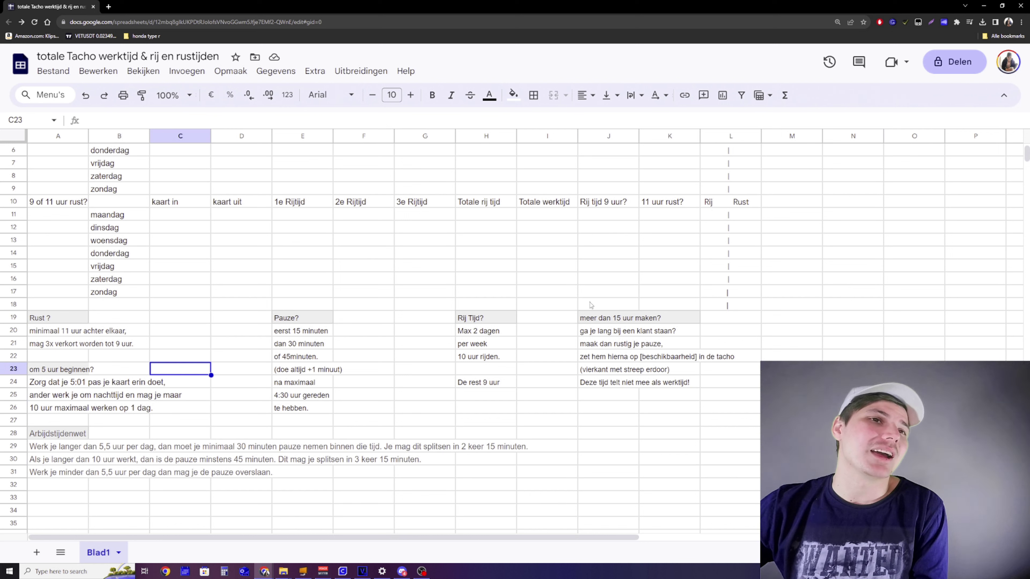
drag(588, 320, 715, 388)
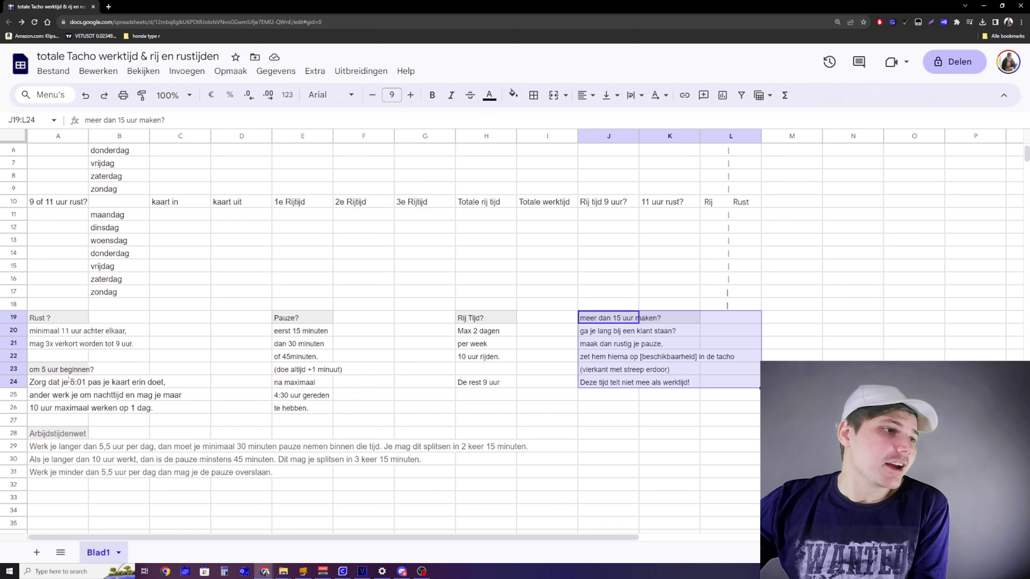
Set the text colour of the first two "Arbijdstijdenwet" rules, in A29 and A30, to black
drag(53, 434, 537, 476)
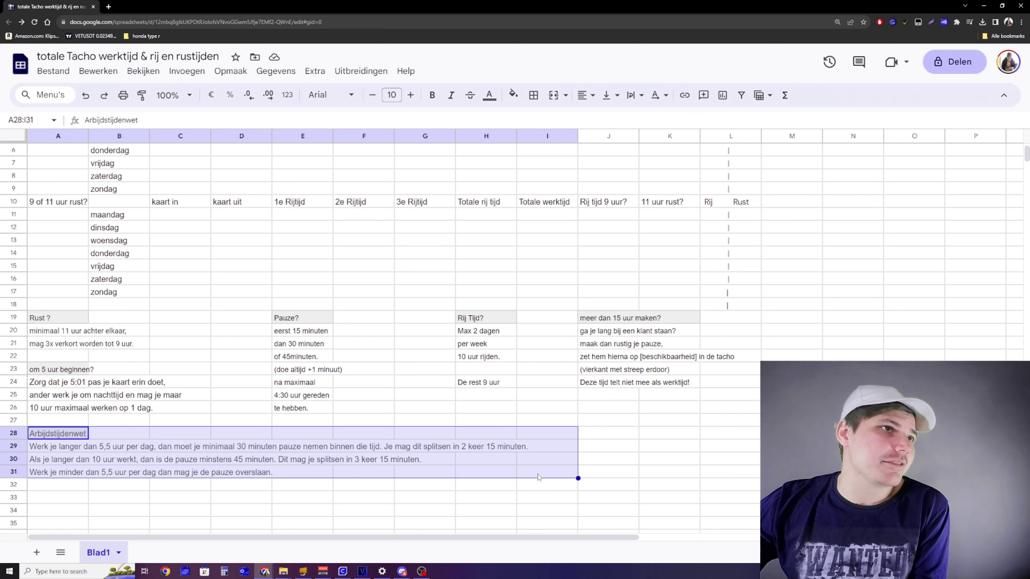
click(50, 434)
click(50, 446)
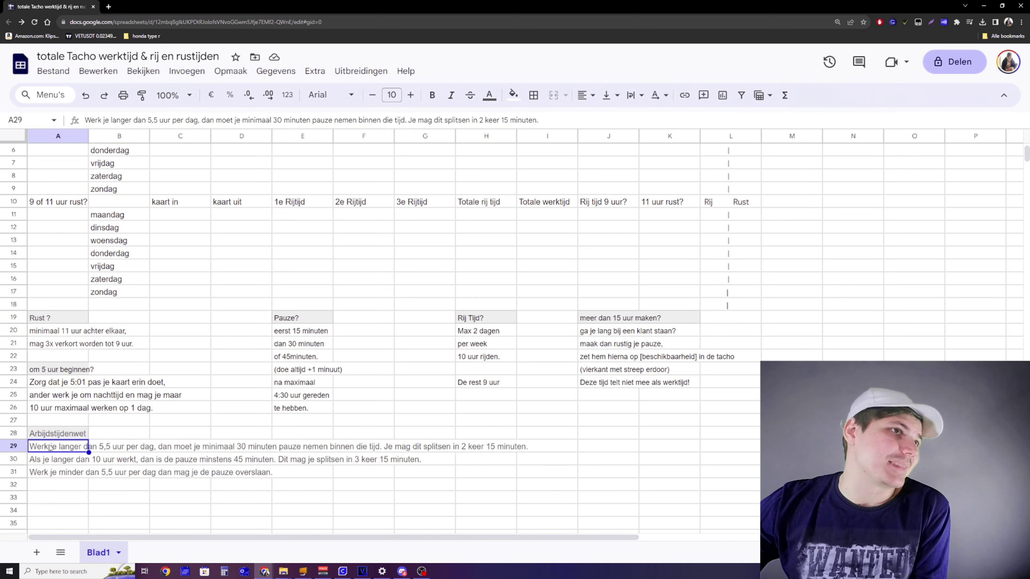
click(489, 99)
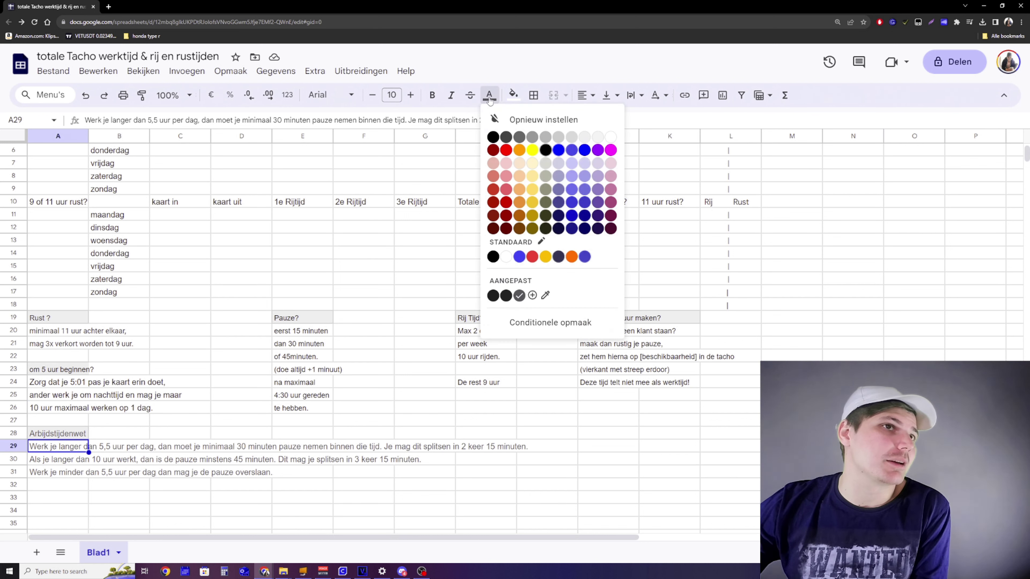
click(493, 138)
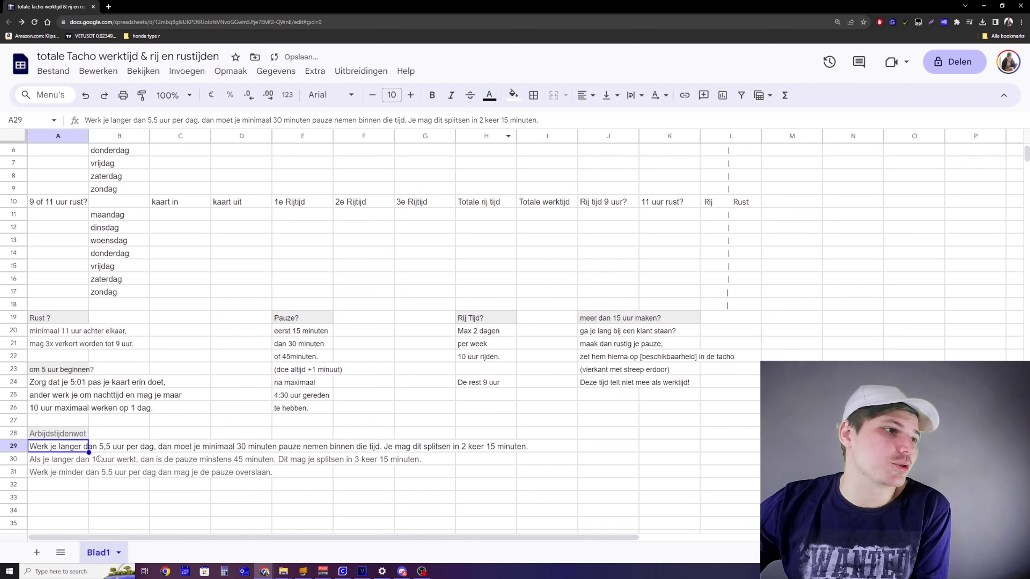
click(72, 459)
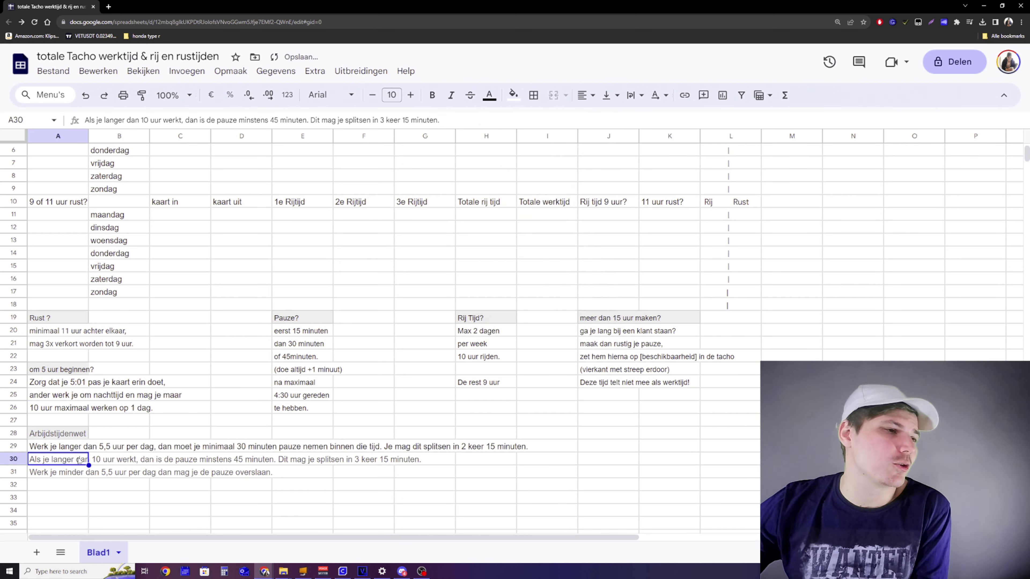
click(489, 96)
click(493, 137)
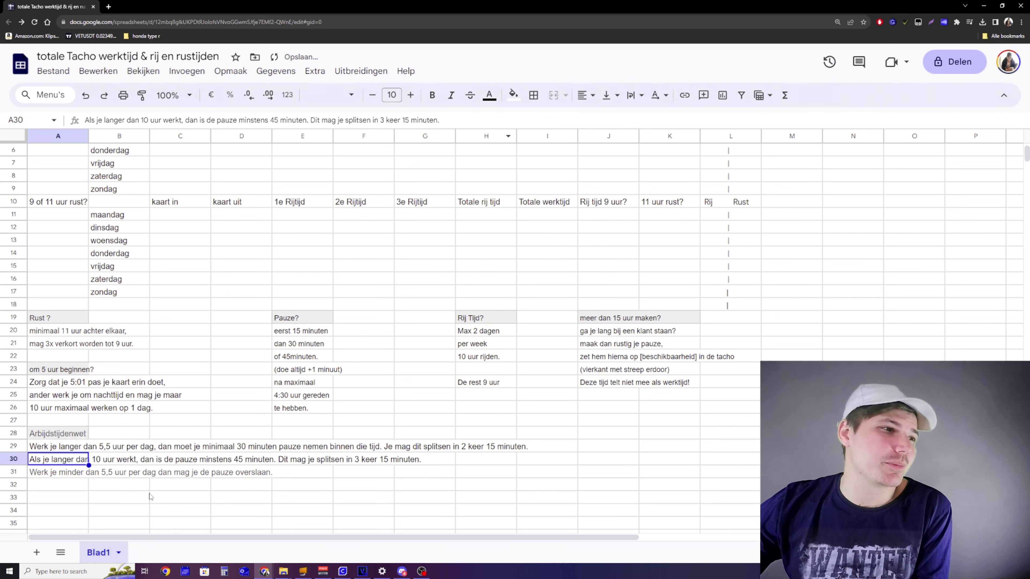
Set the text colour of the last rule in A31 and the "Arbijdstijdenwet" heading in A28 to black
click(69, 475)
click(489, 97)
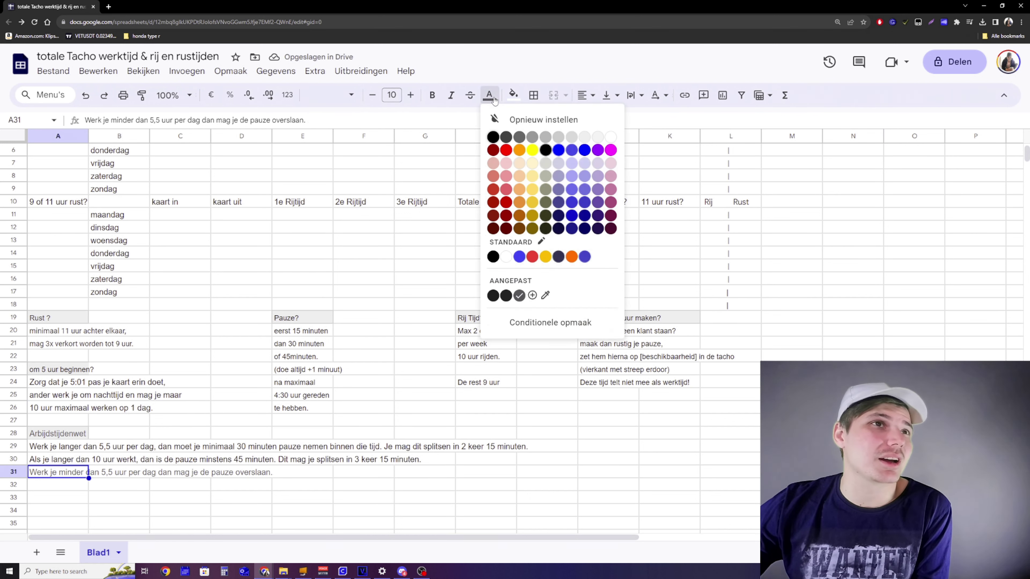
click(491, 144)
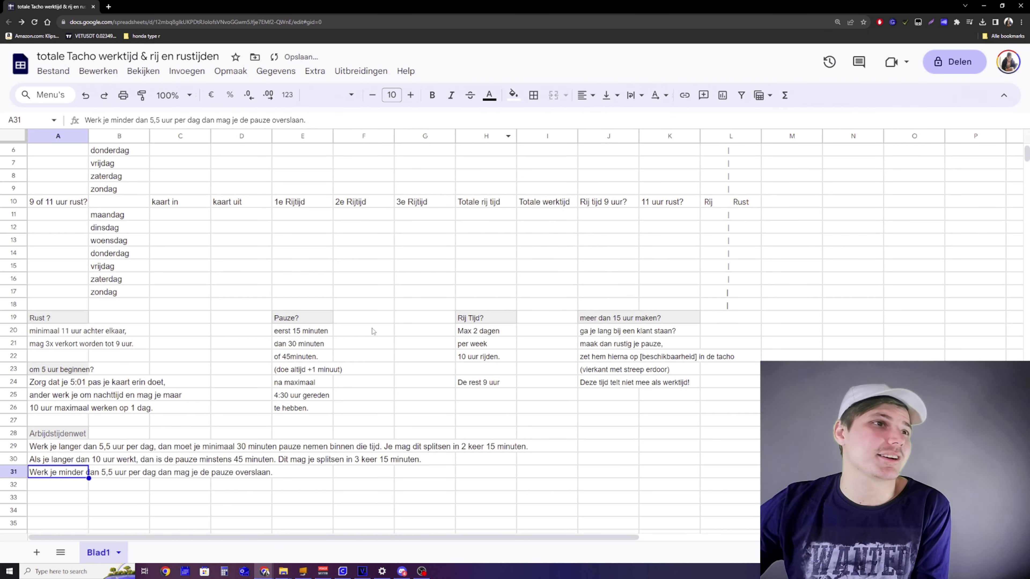
click(64, 438)
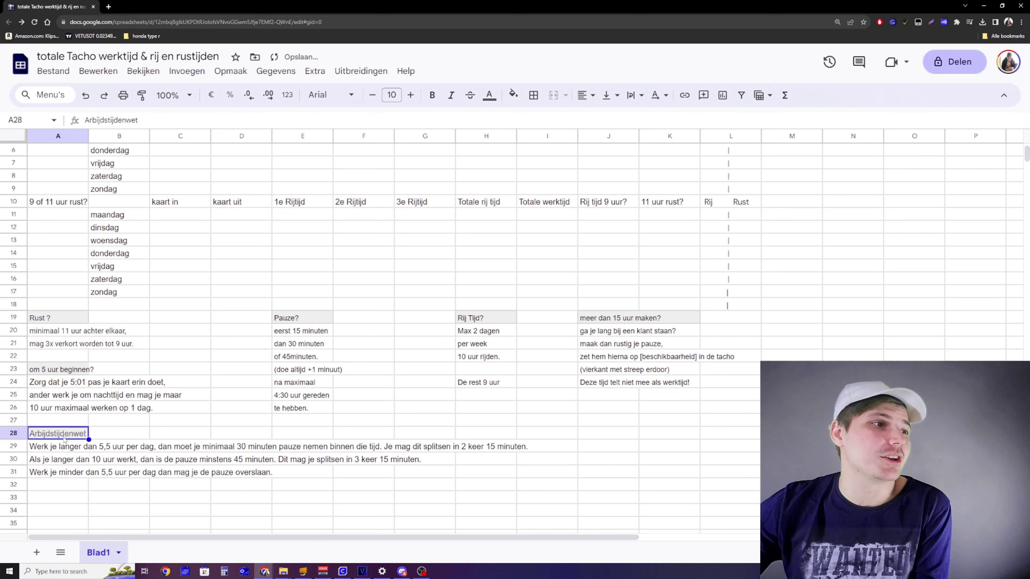
click(490, 96)
click(492, 144)
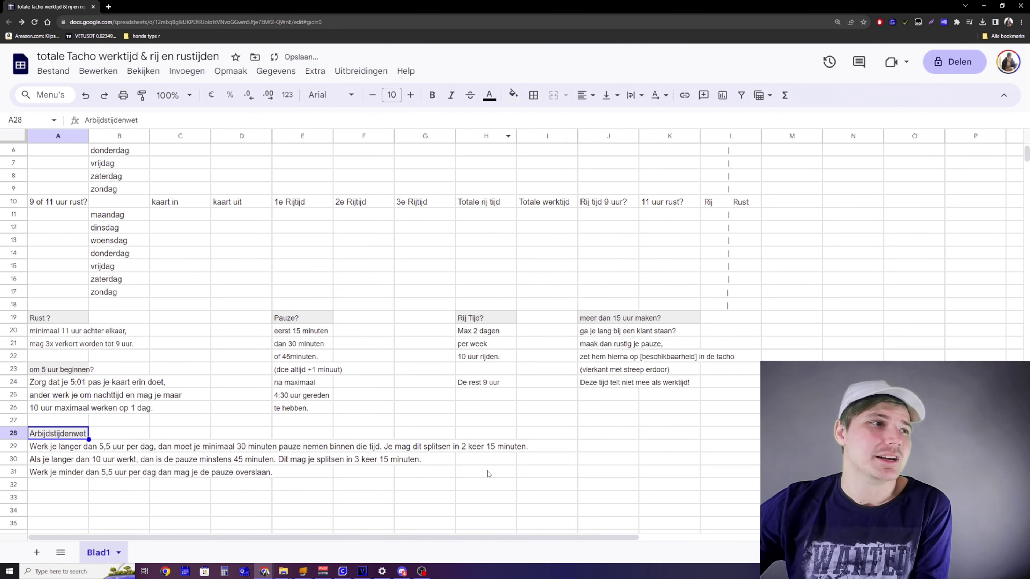
click(489, 489)
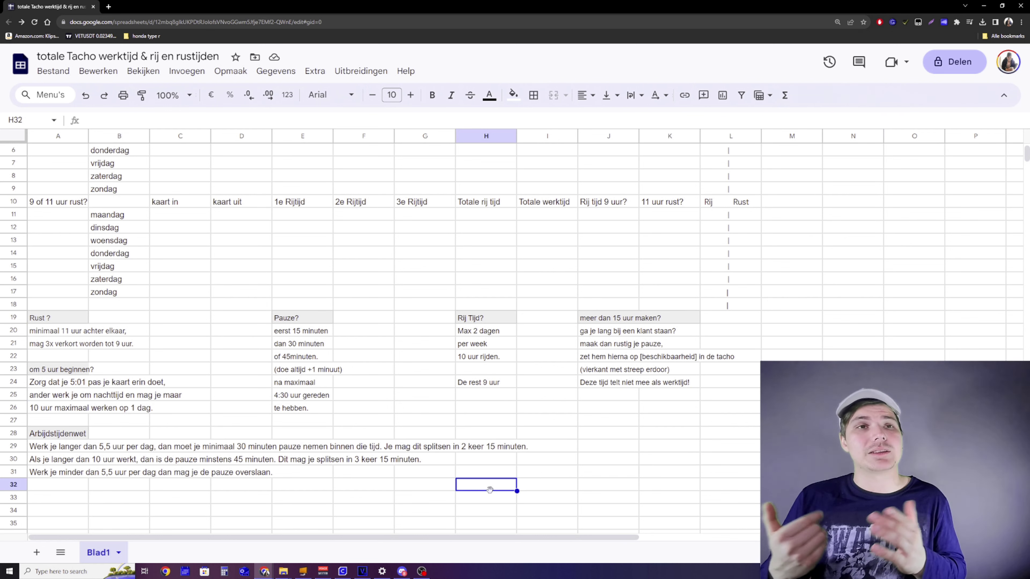
Preview the sheet's print layout without printing, and review Monday's example row across B3:N3
scroll(435, 467, up, 3)
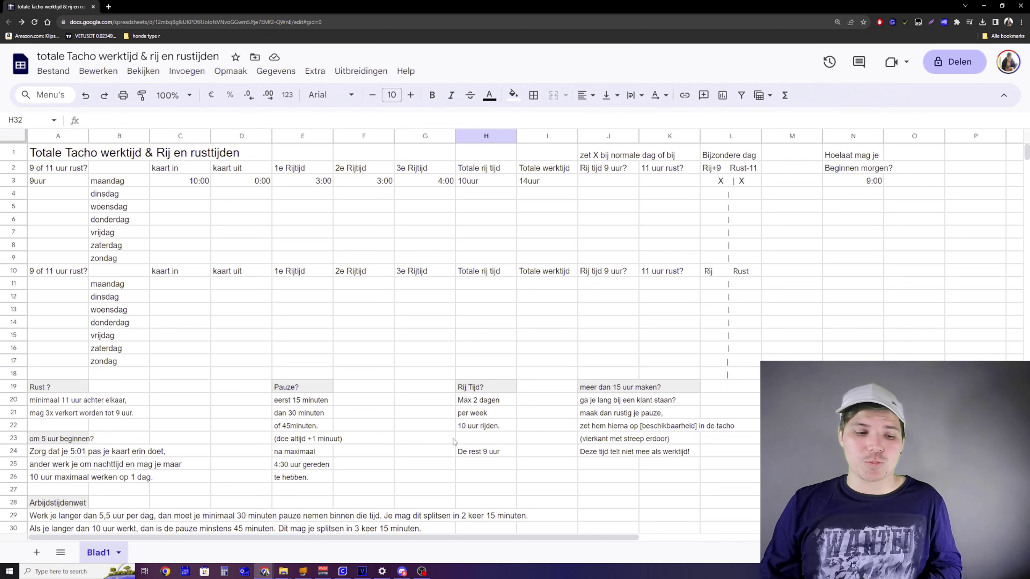
key(ctrl+p)
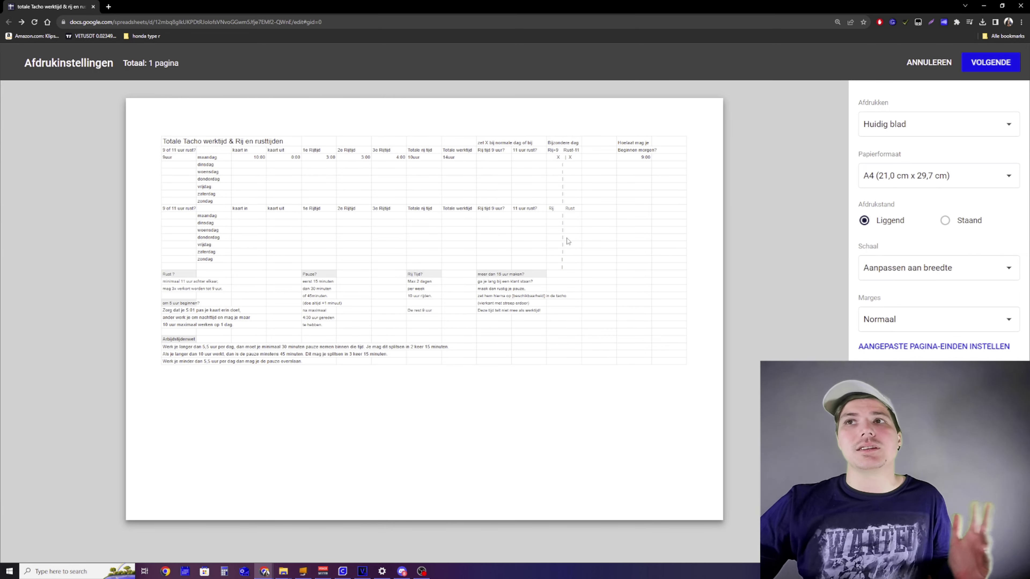
click(939, 62)
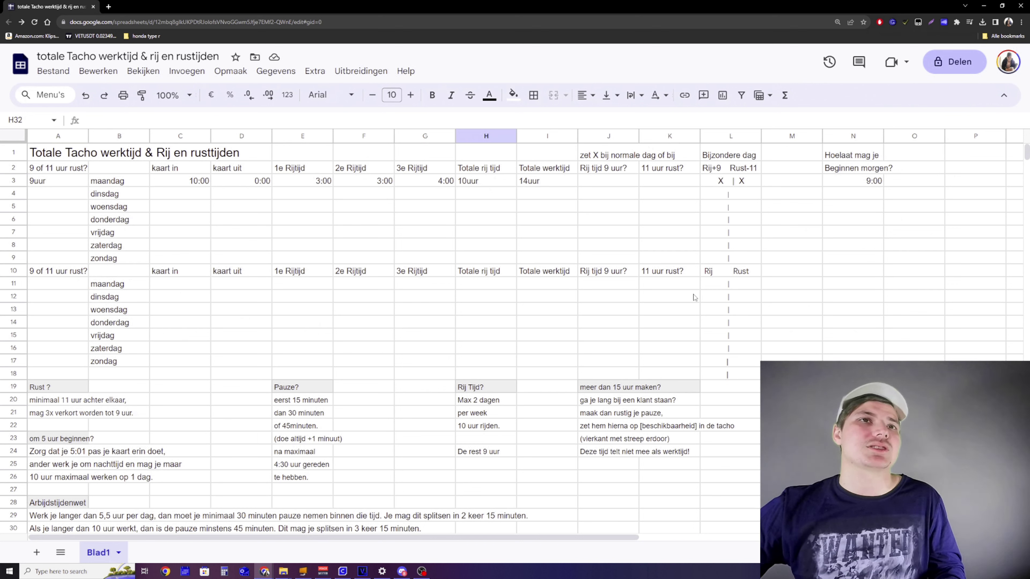
drag(118, 184, 864, 185)
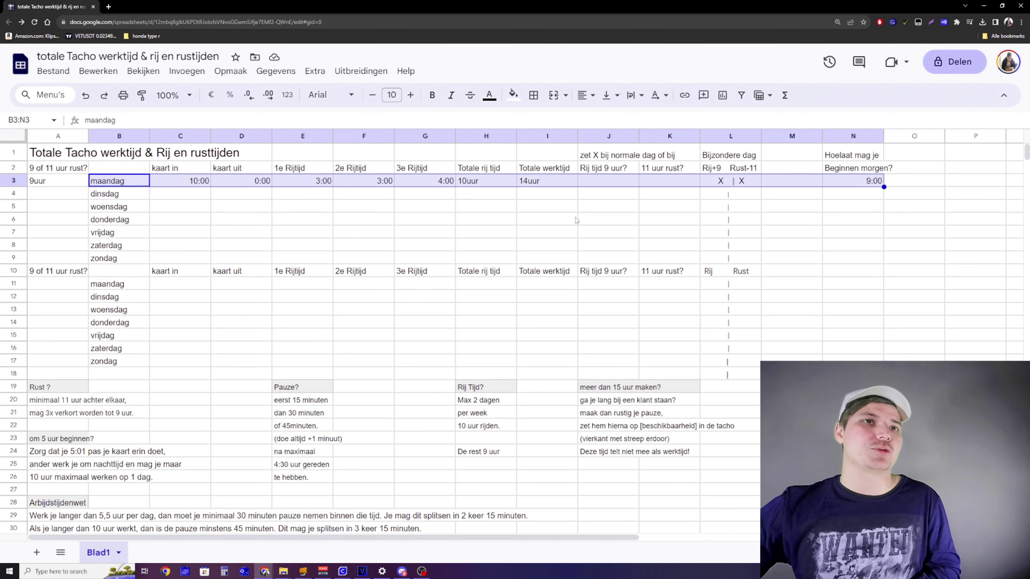
click(430, 211)
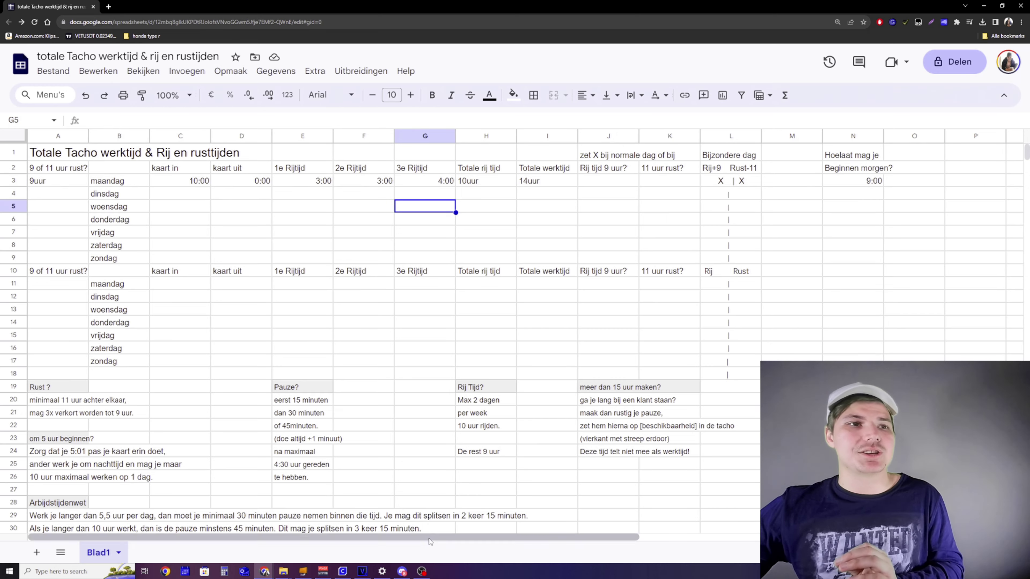
Switch to Discord, look back through the faq-advies channel and play the first My Trucking Skills video, on alley docking
click(401, 571)
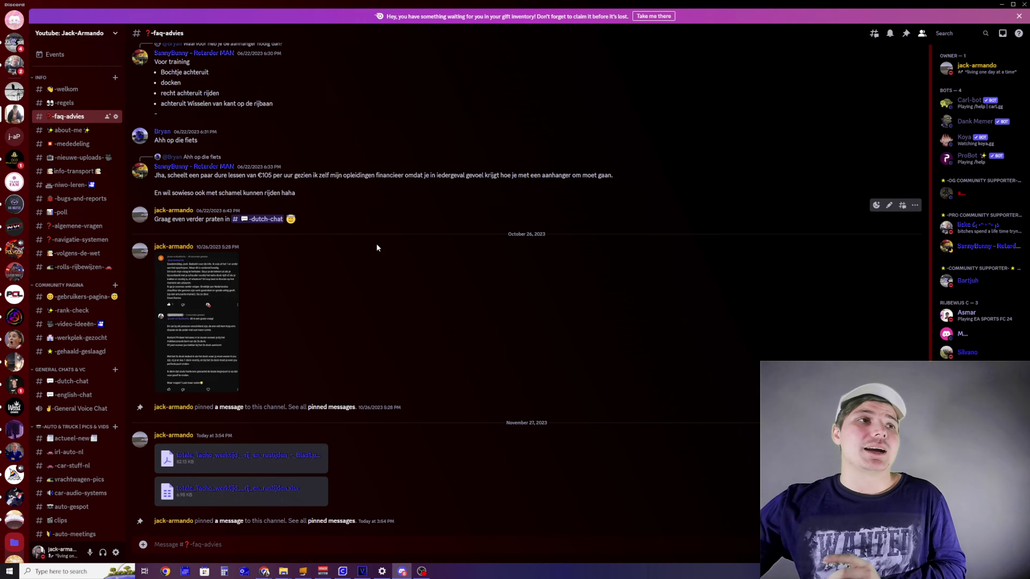
scroll(415, 314, up, 15)
scroll(415, 317, up, 10)
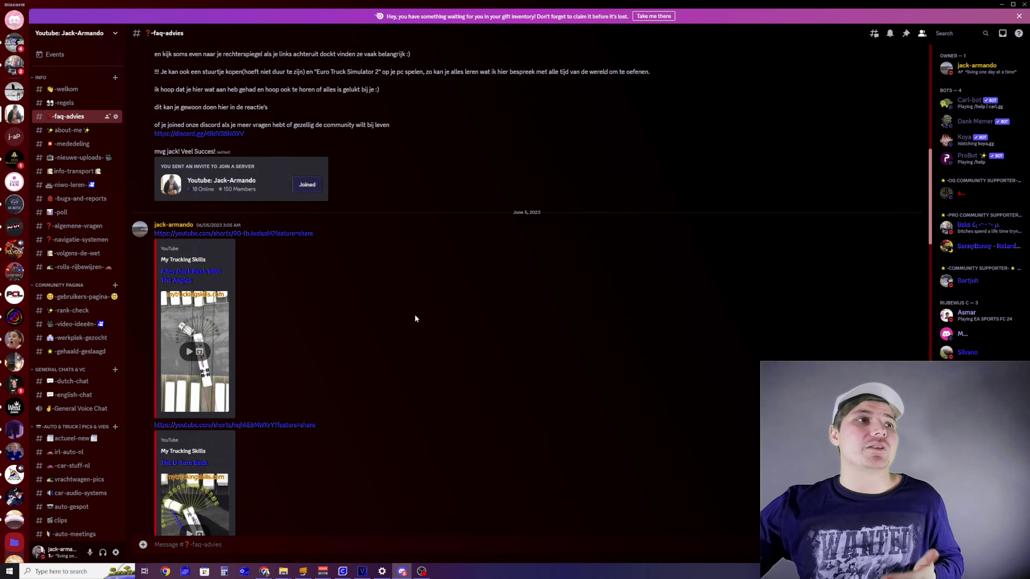
scroll(339, 311, down, 3)
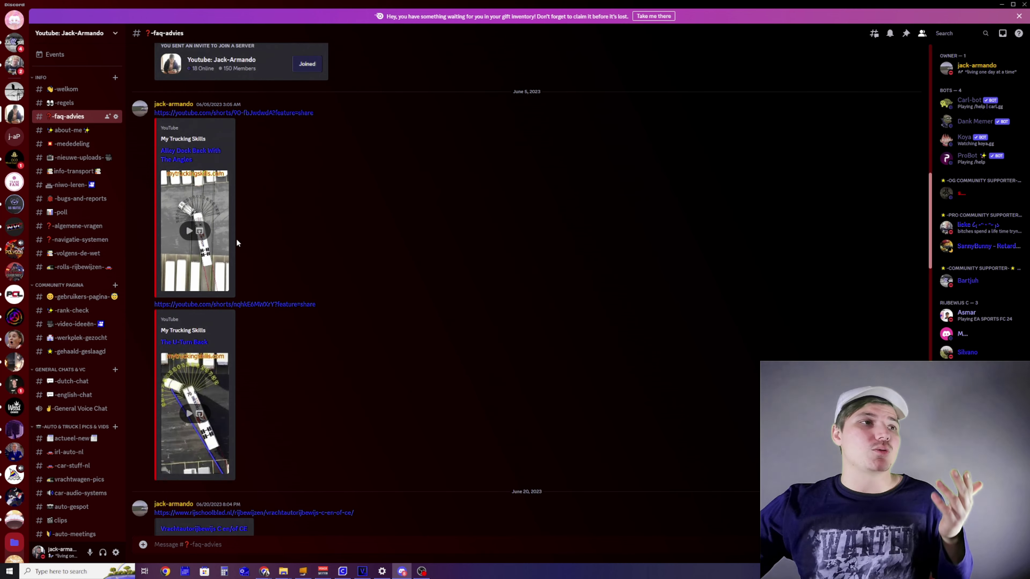
click(189, 230)
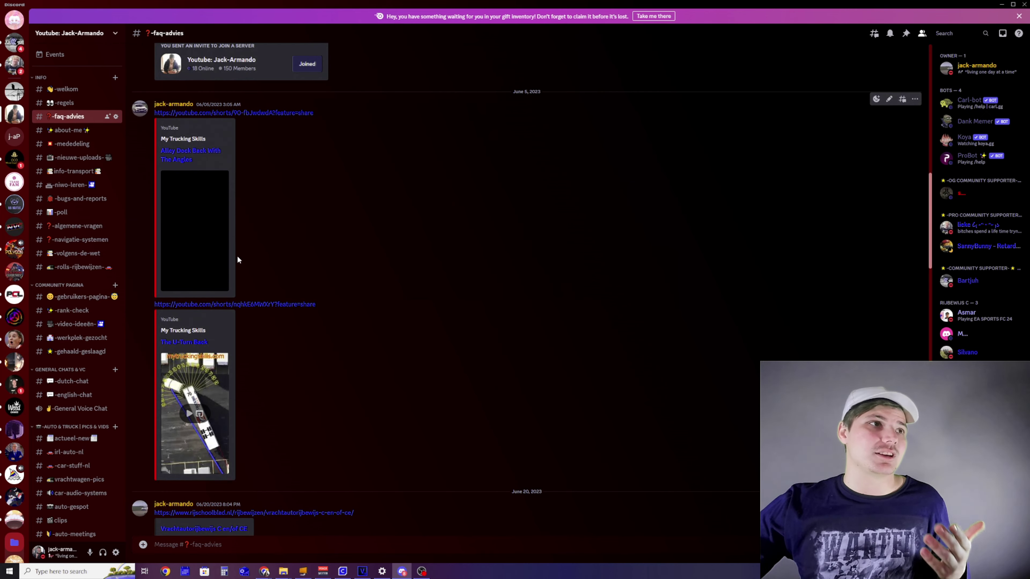
Watch the alley docking video in full screen from 0:17 with the sound muted, and return to the faq-advies channel
click(216, 283)
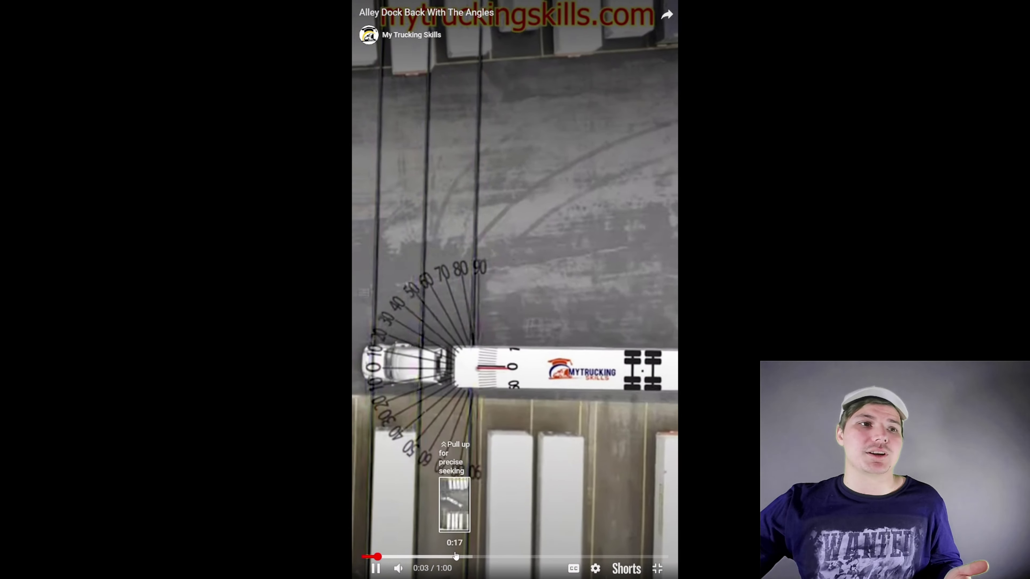
click(456, 556)
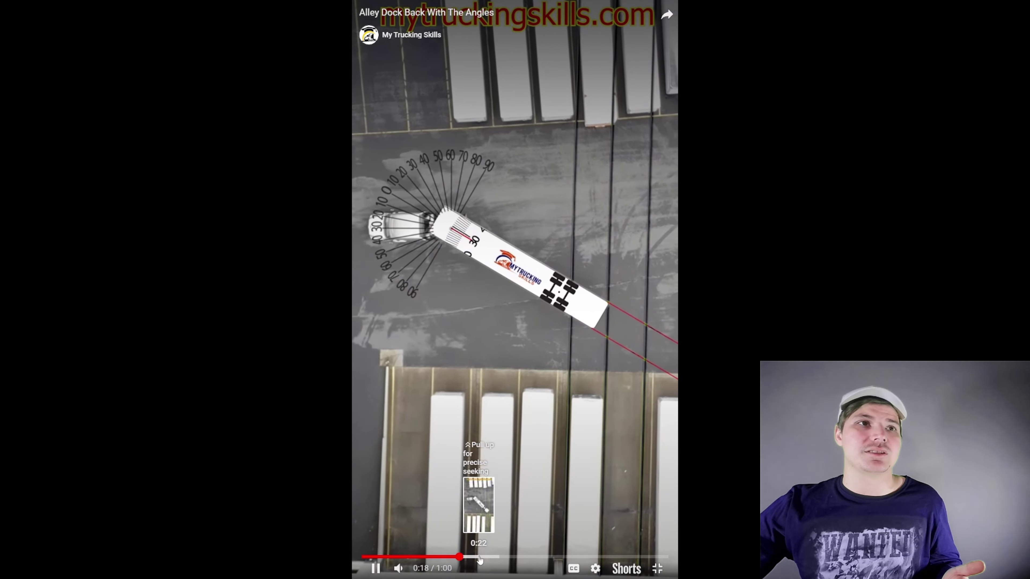
click(410, 568)
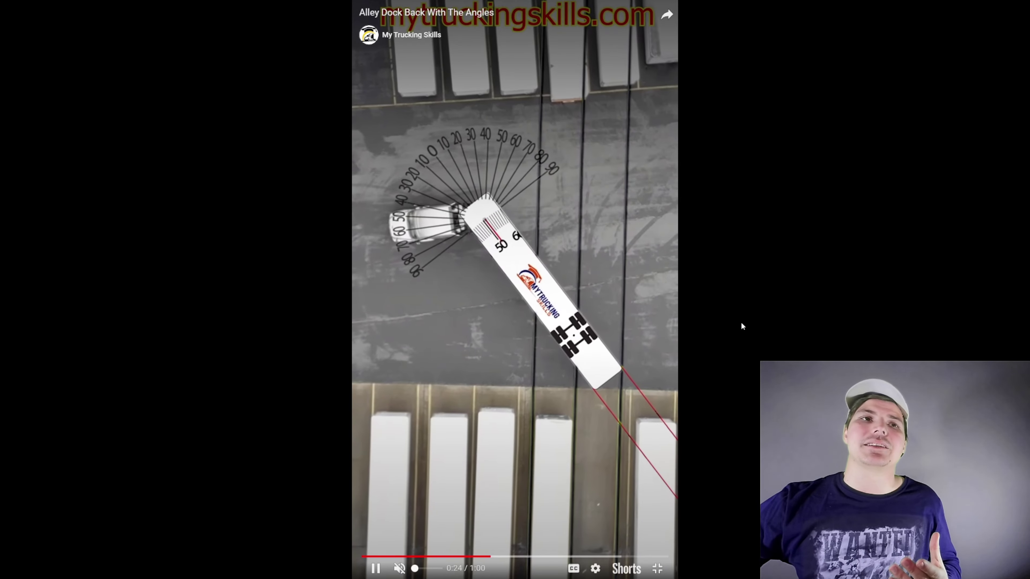
click(663, 569)
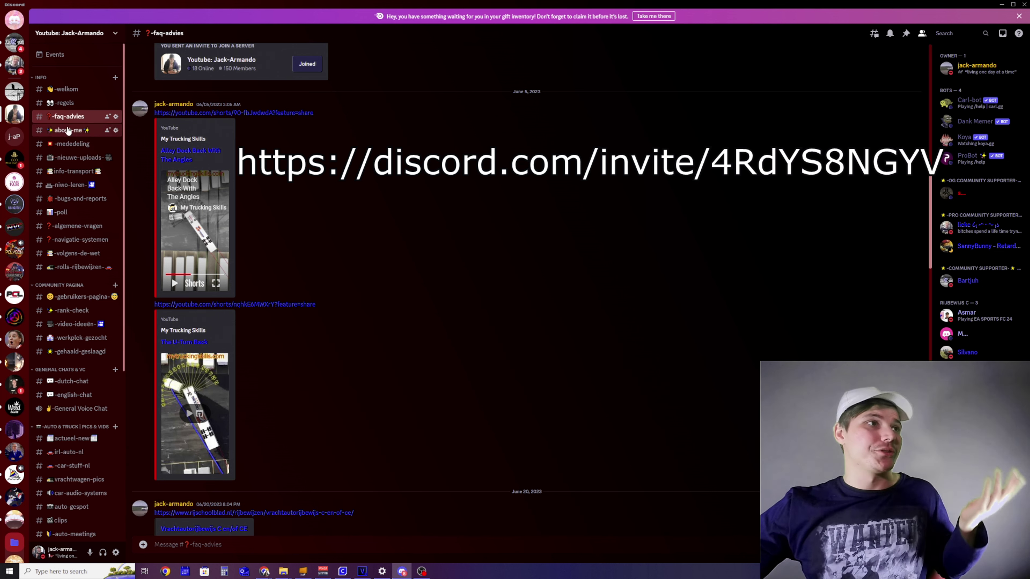
View the welkom channel and look through the recent messages in the dutch-chat channel
click(70, 92)
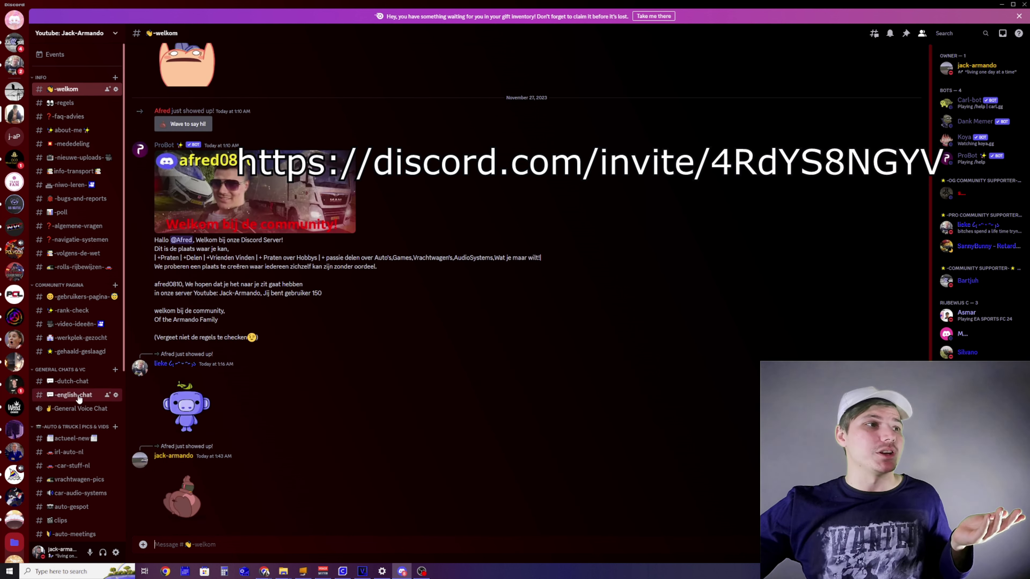
click(80, 385)
scroll(372, 370, up, 15)
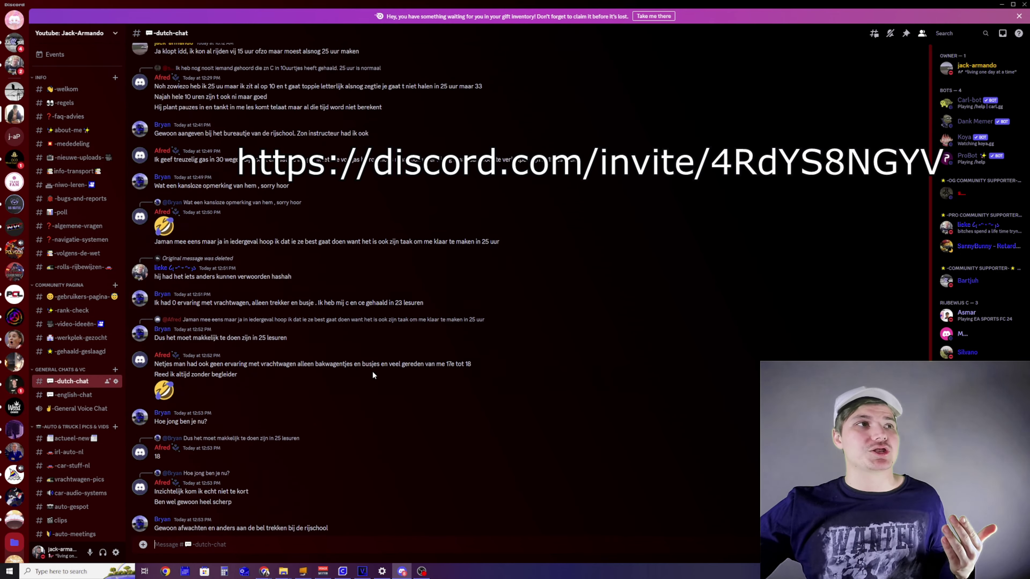
scroll(373, 370, down, 15)
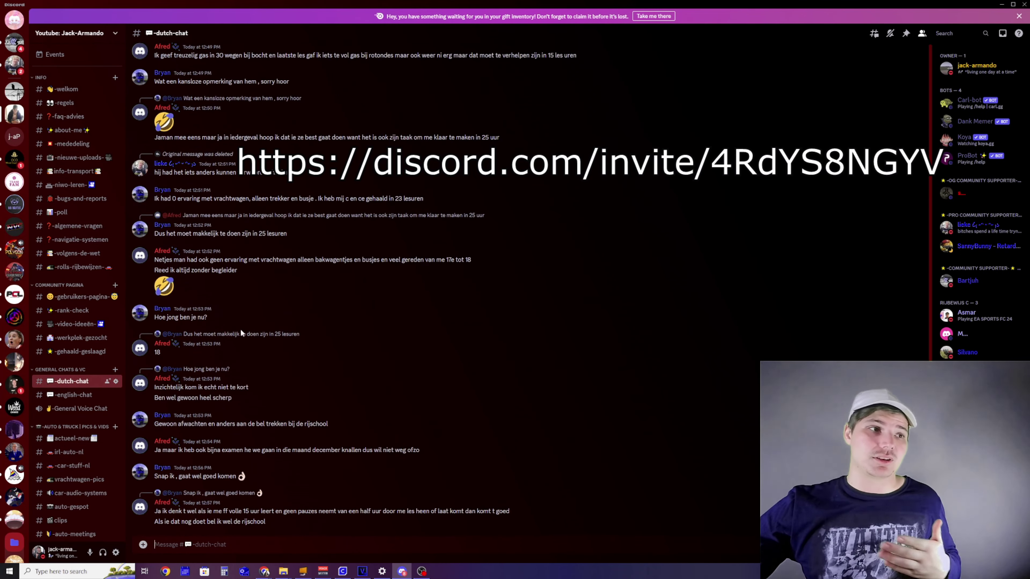
Revisit the welkom channel and read the June 20, 2023 discussion about driving licence costs in faq-advies
click(73, 95)
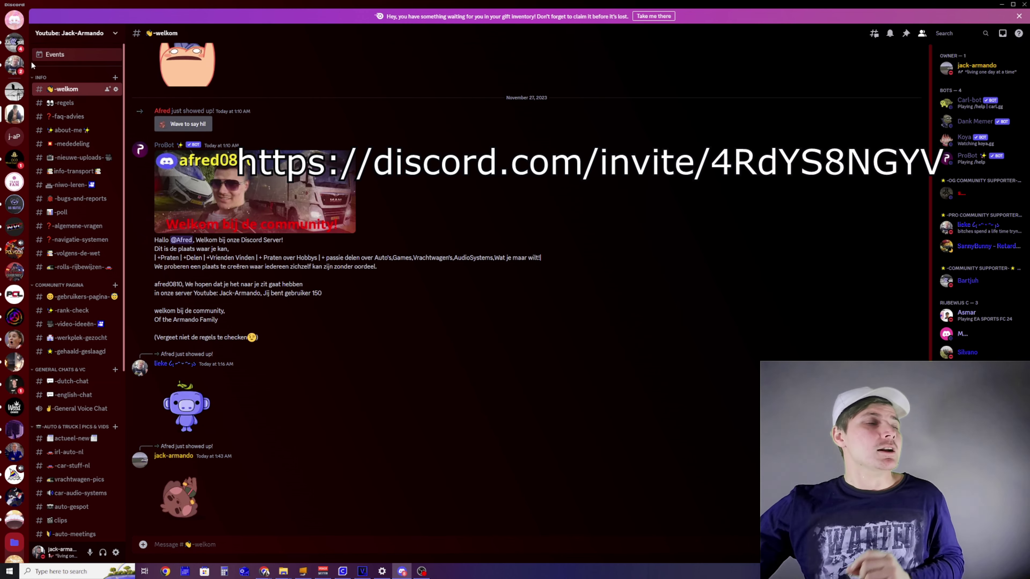
click(86, 117)
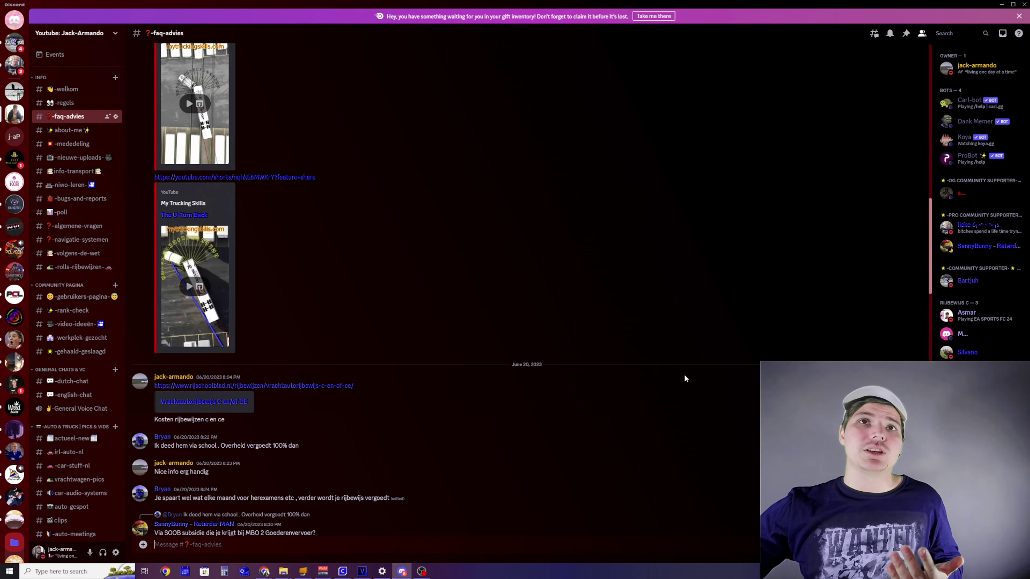
scroll(684, 379, down, 5)
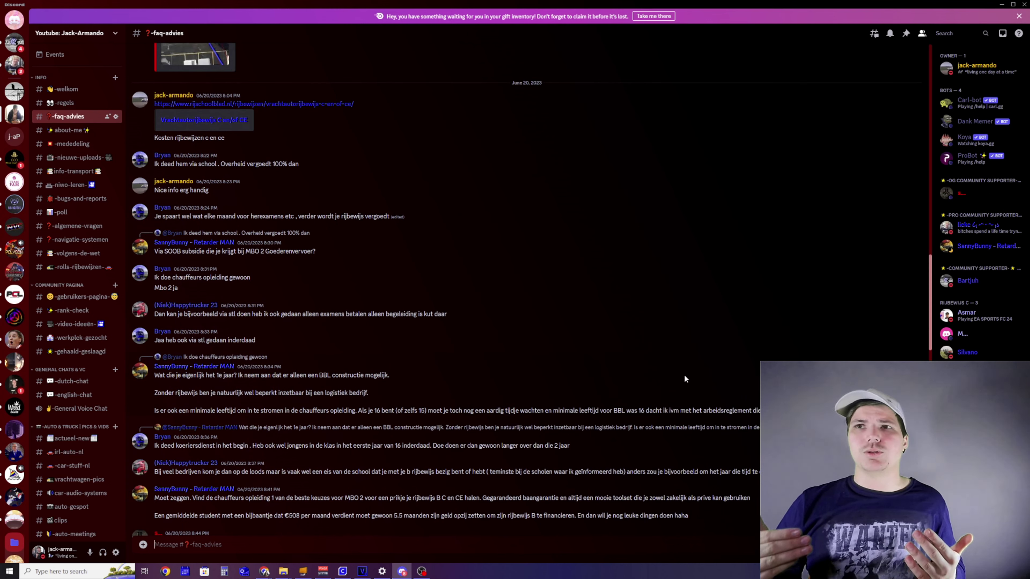